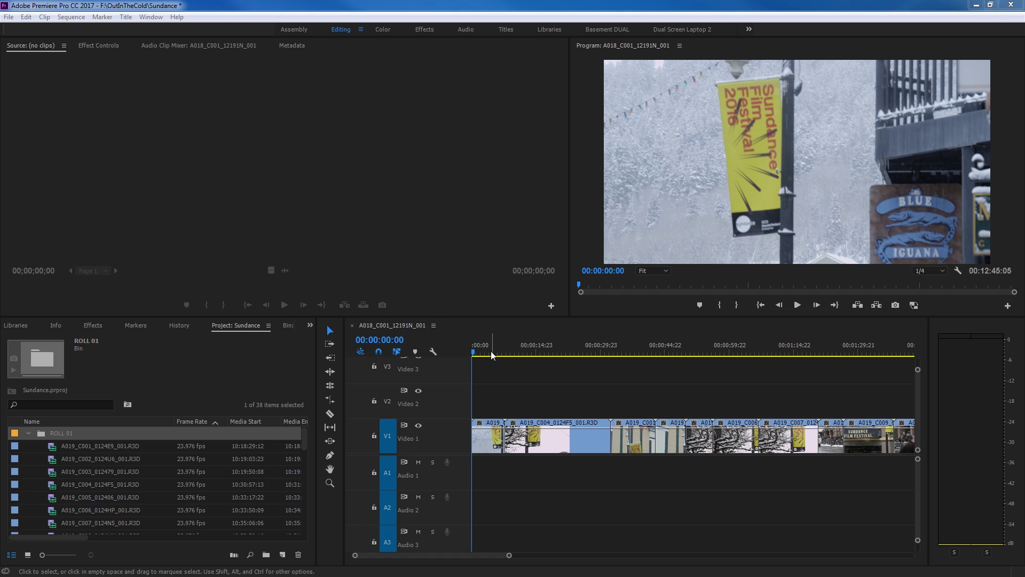
Step: Add a sequence marker at 00:00:17:21 and a clip marker on the A019_C004 clip at the same frame
{"action": "left_click_drag", "start_coordinate": [486, 354], "coordinate": [549, 363]}
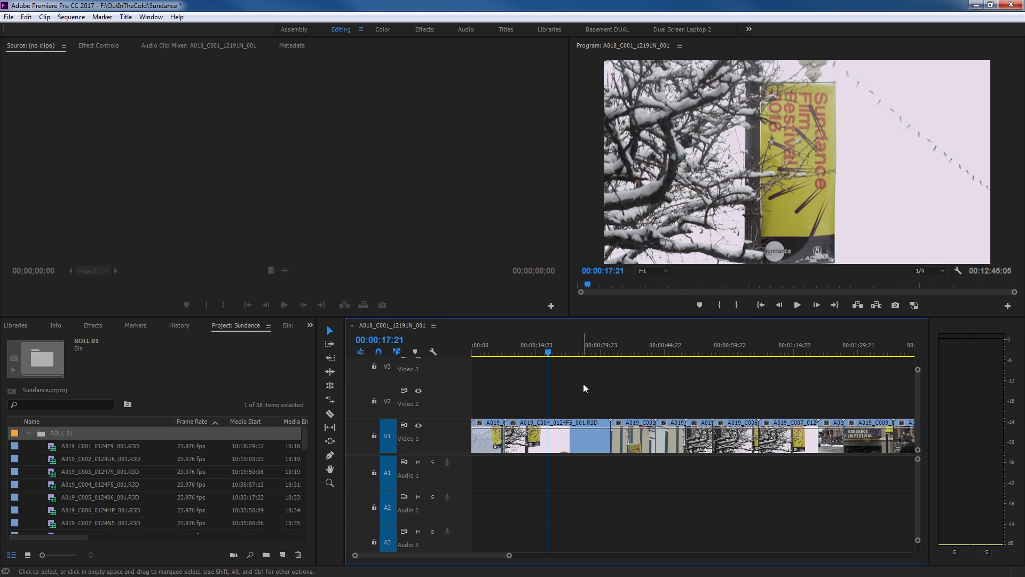
{"action": "key", "text": "m"}
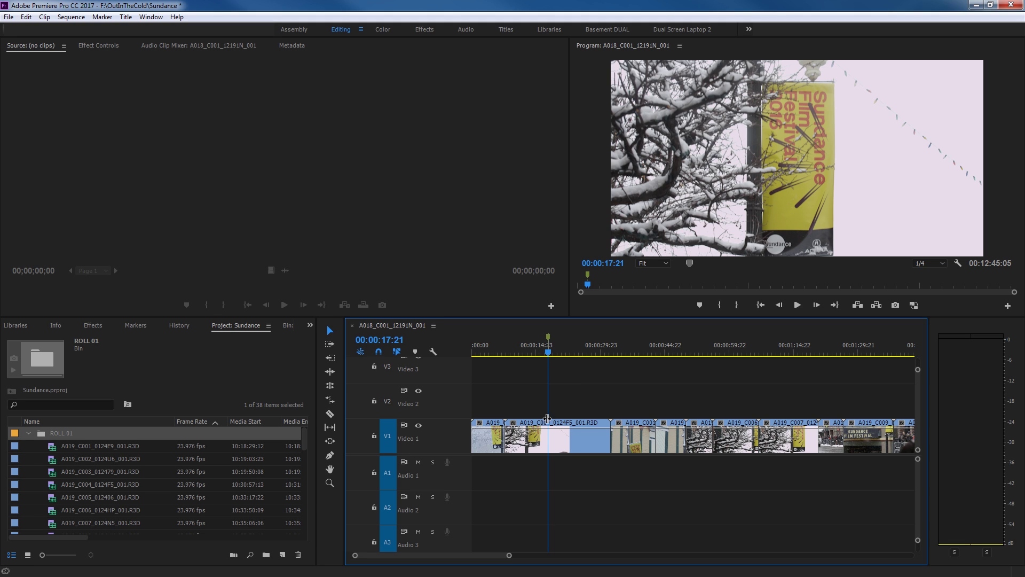
{"action": "left_click", "coordinate": [552, 439]}
{"action": "key", "text": "m"}
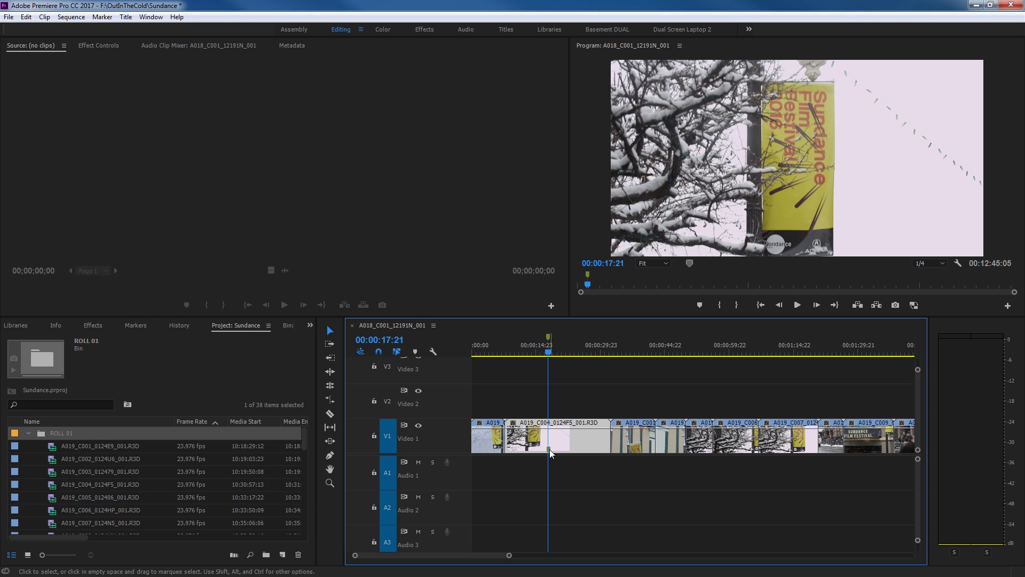
{"action": "key", "text": "="}
{"action": "key", "text": "="}
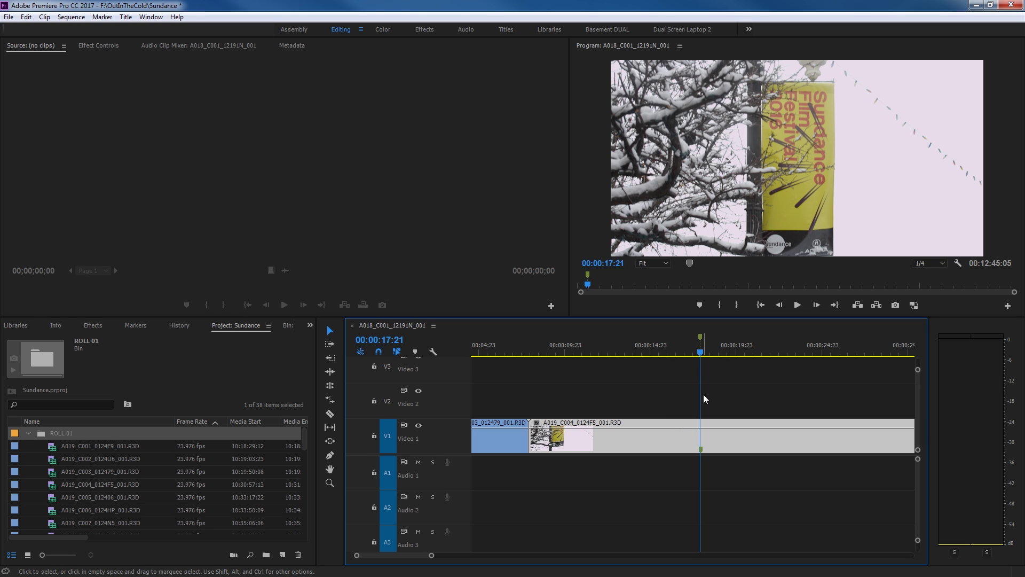
Step: Clear the existing markers, deselect the clip, and place a sequence marker at 00:00:17:21 to view its settings
{"action": "key", "text": "ctrl+alt+shift+m"}
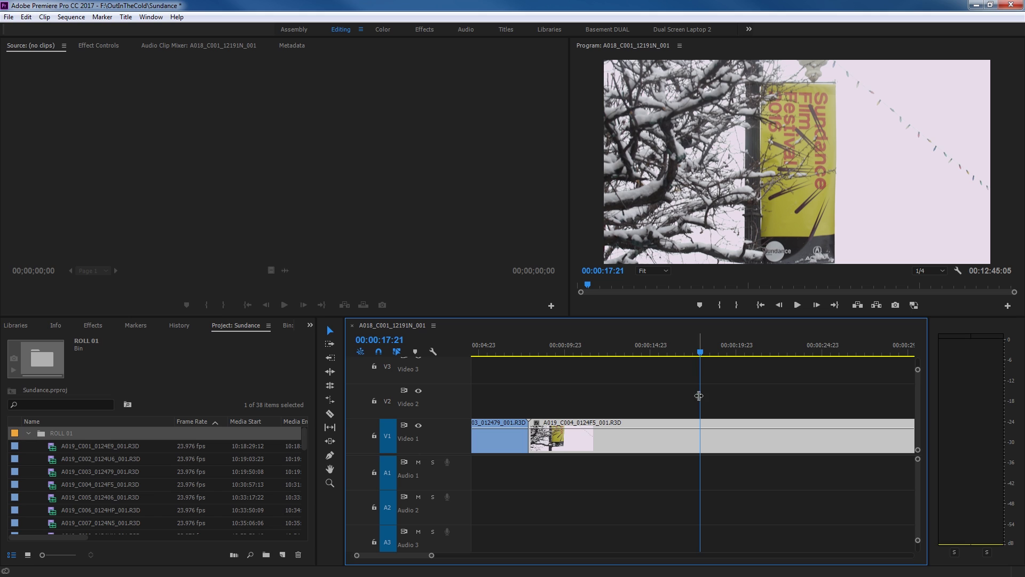
{"action": "left_click", "coordinate": [680, 421]}
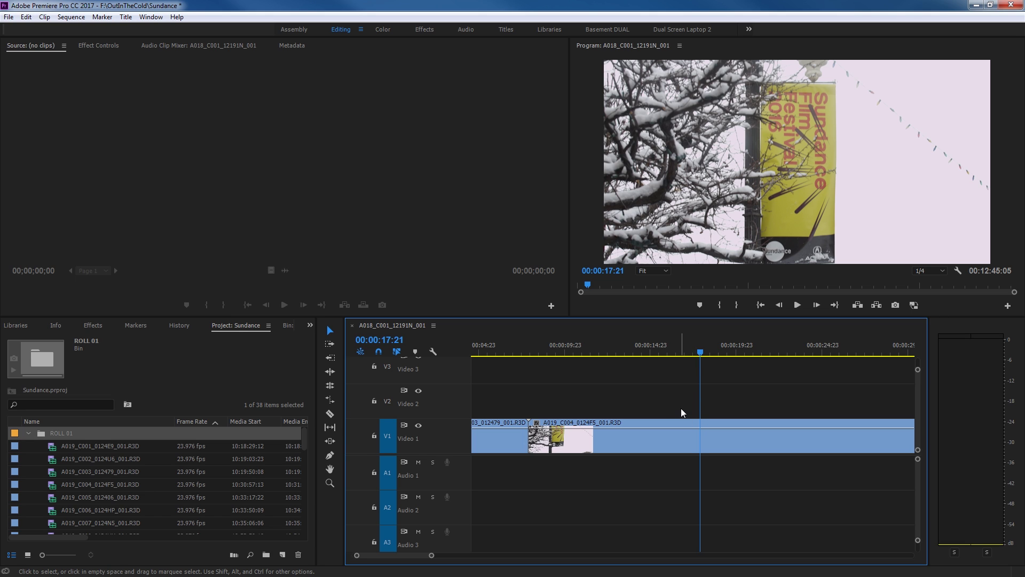
{"action": "key", "text": "m"}
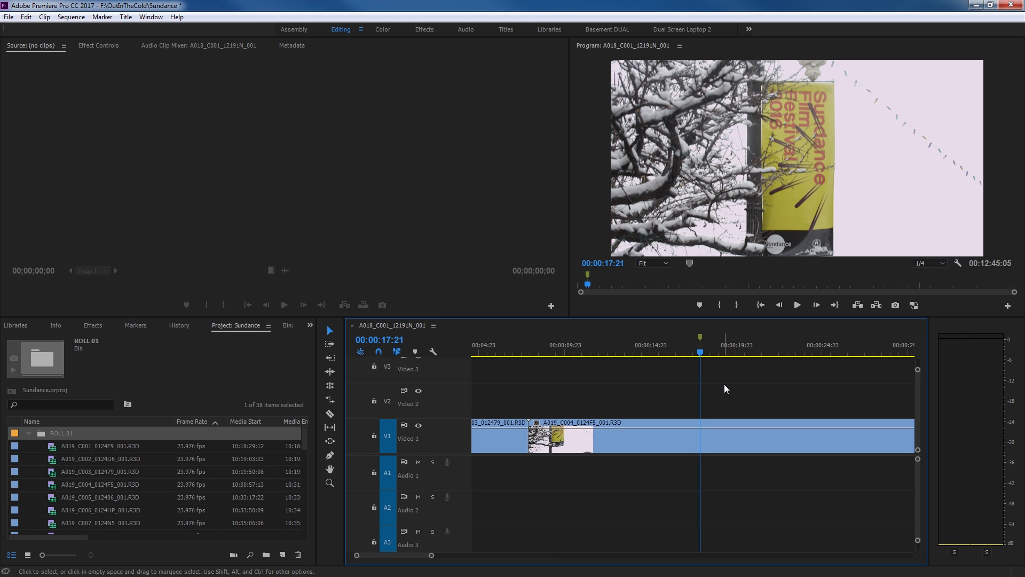
{"action": "key", "text": "m"}
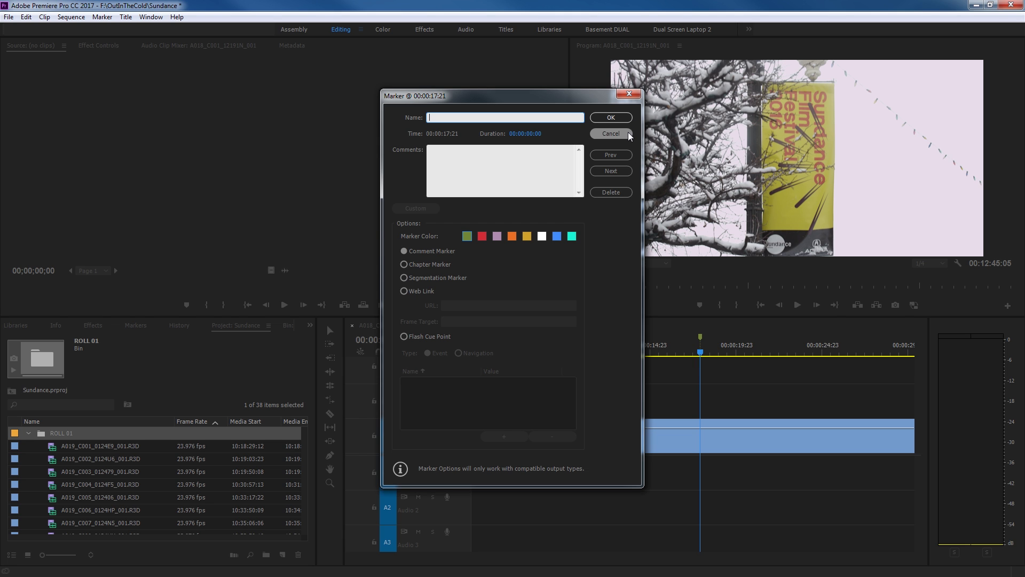
{"action": "left_click", "coordinate": [628, 135]}
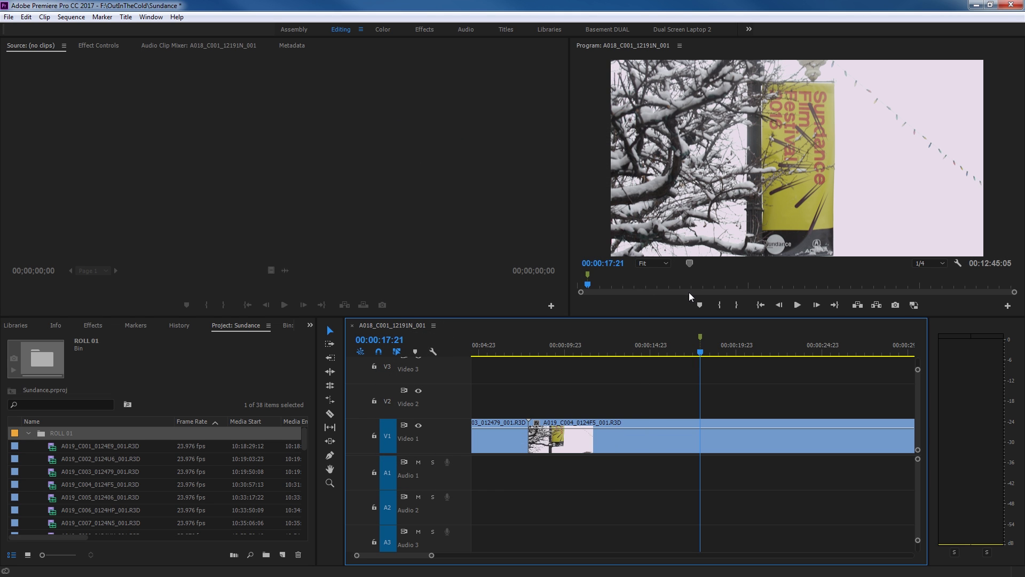
Step: Add a sequence marker at 00:00:18:11 named "Sign on street" with the comment "Tilts down to reveal lady in pink coat."
{"action": "mouse_move", "coordinate": [714, 352]}
{"action": "left_mouse_down"}
{"action": "mouse_move", "coordinate": [763, 352]}
{"action": "mouse_move", "coordinate": [709, 352]}
{"action": "left_mouse_up"}
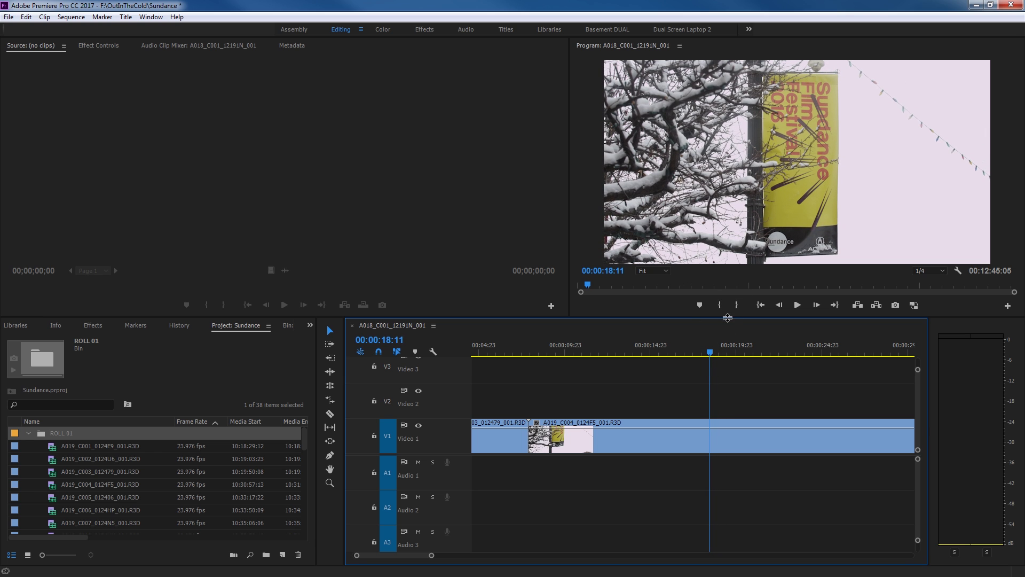
{"action": "key", "text": "m"}
{"action": "key", "text": "m"}
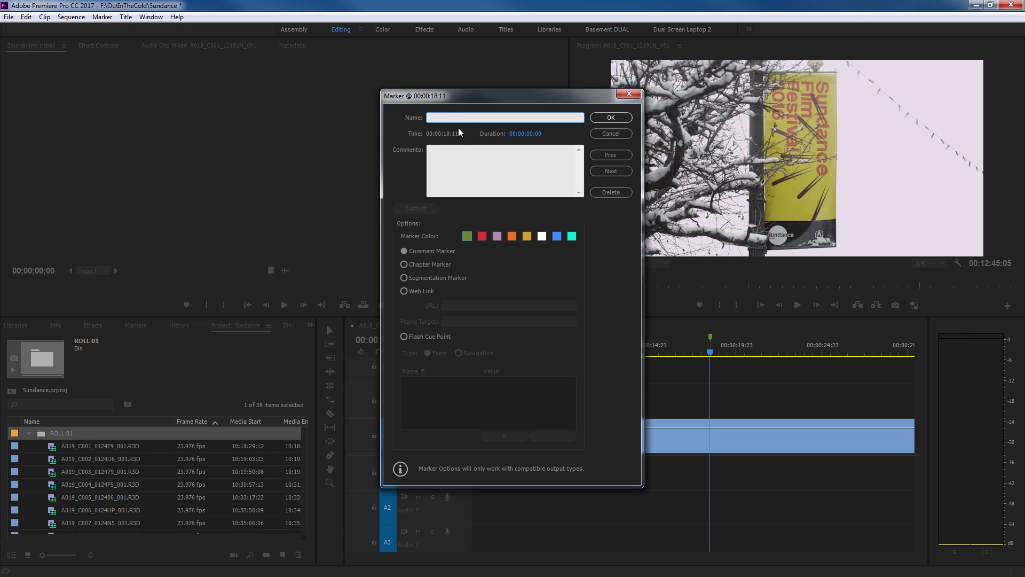
{"action": "type", "text": "Sign on street"}
{"action": "left_click", "coordinate": [450, 168]}
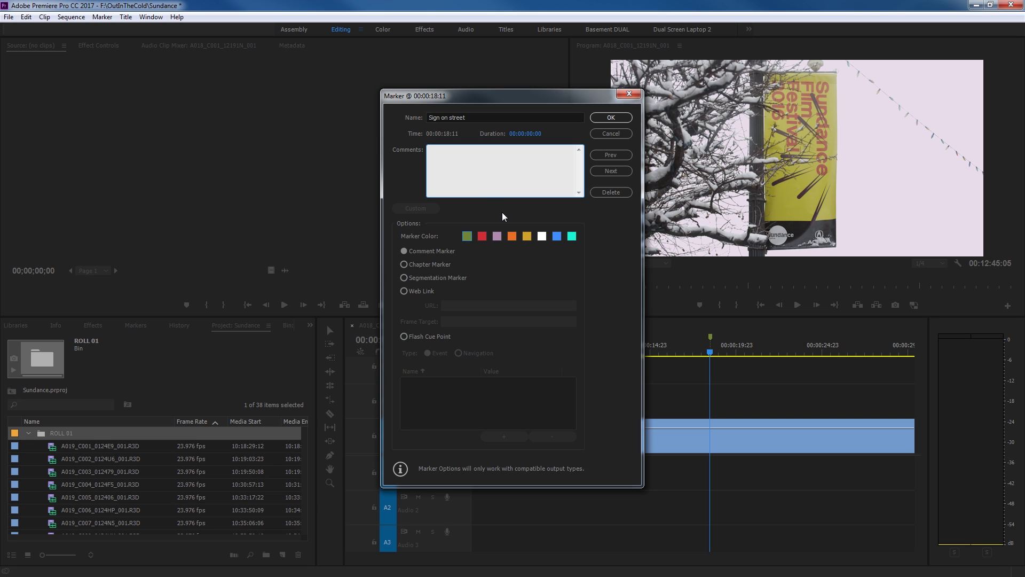
{"action": "type", "text": "Tilts down to reveal lady in pink coat."}
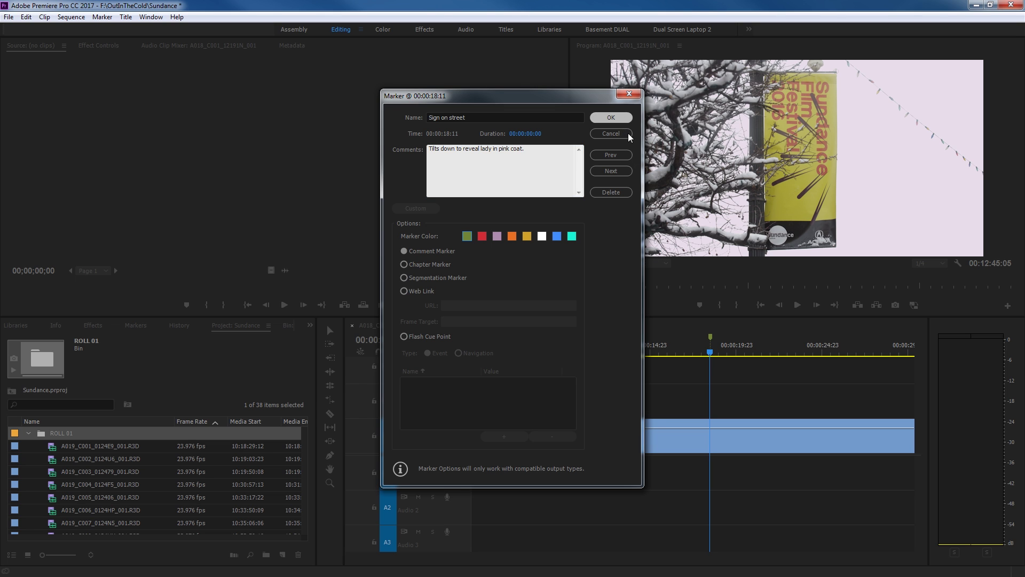
{"action": "left_click", "coordinate": [621, 119]}
Step: Review the "Sign on street" marker's note on the time ruler and its settings, leaving them unedited
{"action": "left_click_drag", "start_coordinate": [710, 346], "coordinate": [685, 345]}
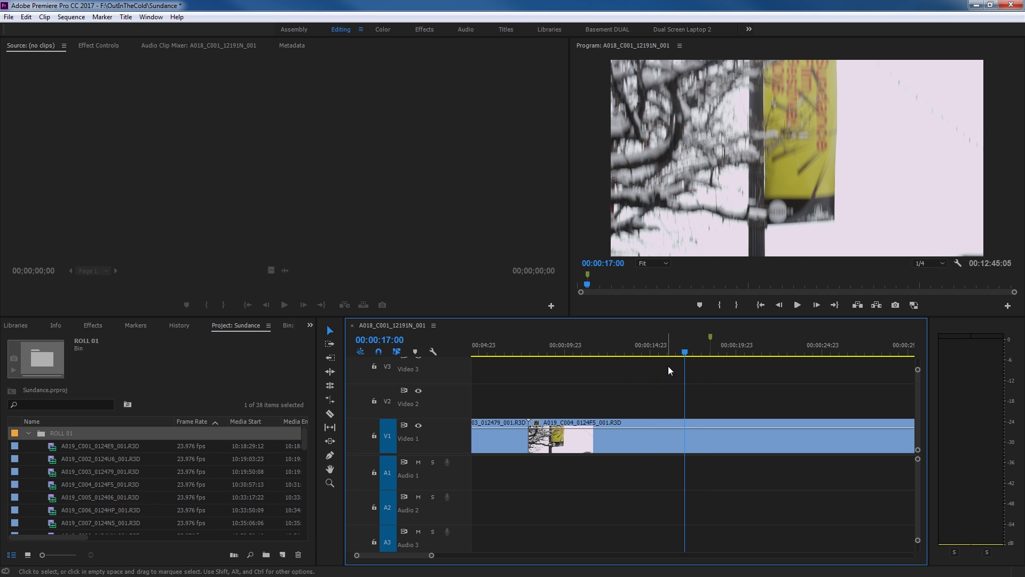
{"action": "mouse_move", "coordinate": [710, 339]}
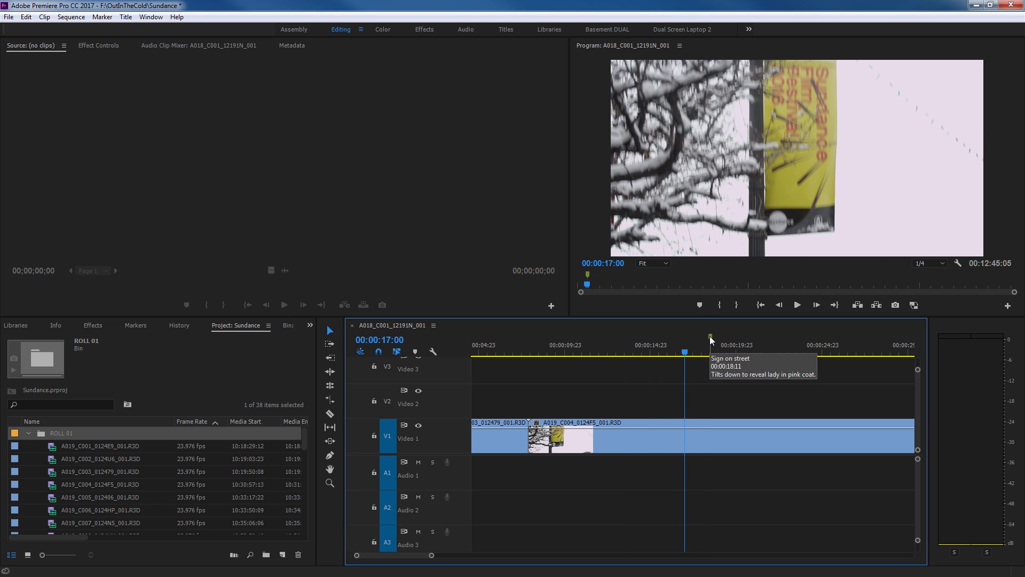
{"action": "double_click", "coordinate": [709, 335]}
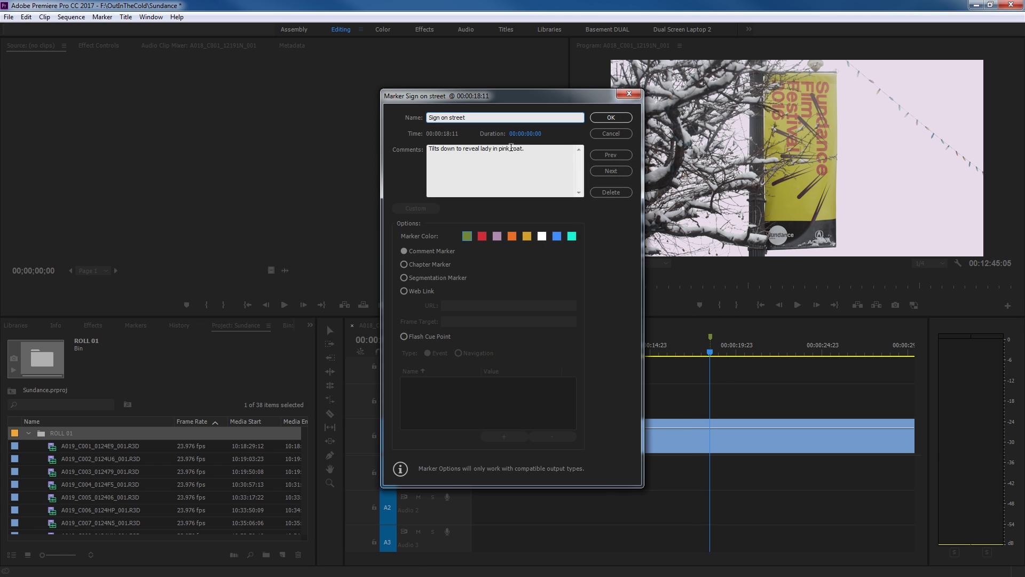
{"action": "left_click", "coordinate": [611, 134]}
{"action": "left_click_drag", "start_coordinate": [670, 348], "coordinate": [657, 347]}
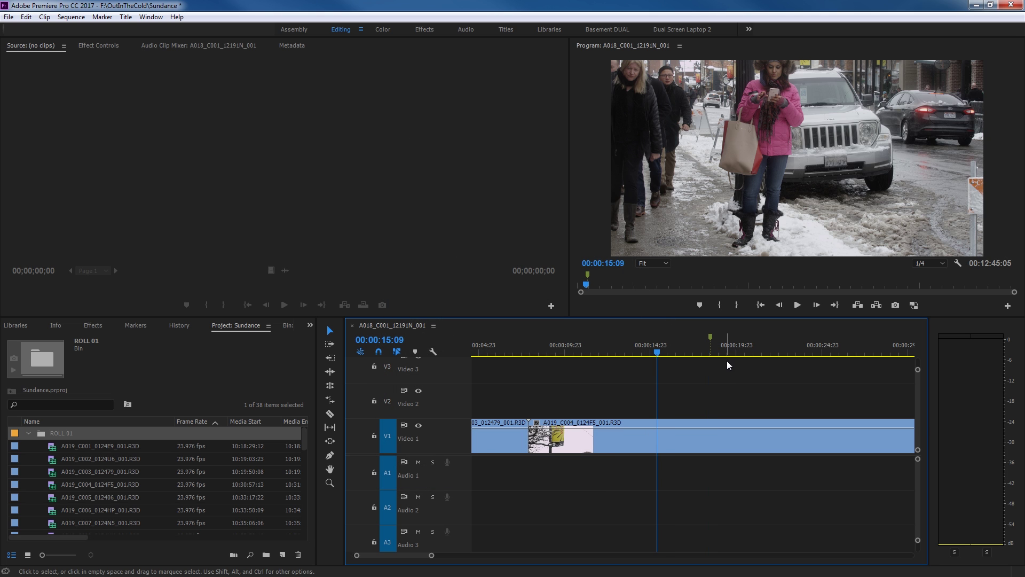
{"action": "left_click", "coordinate": [712, 338]}
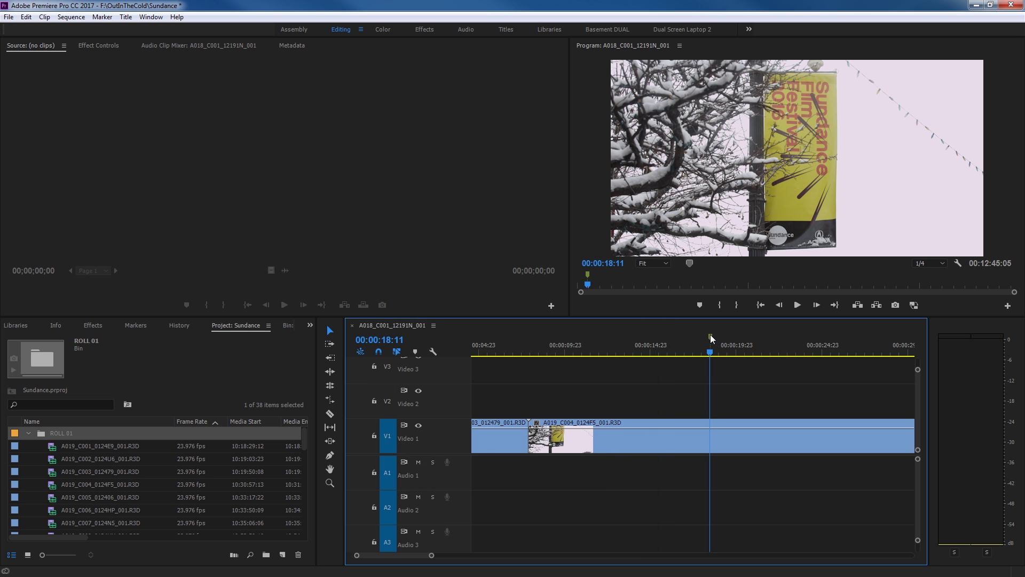
{"action": "double_click", "coordinate": [710, 337]}
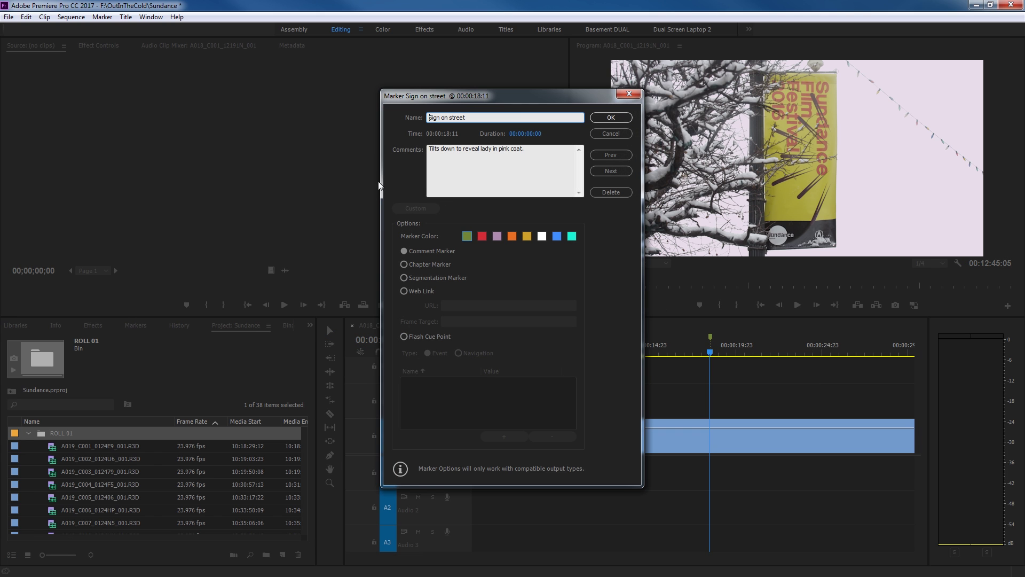
{"action": "left_click", "coordinate": [606, 131]}
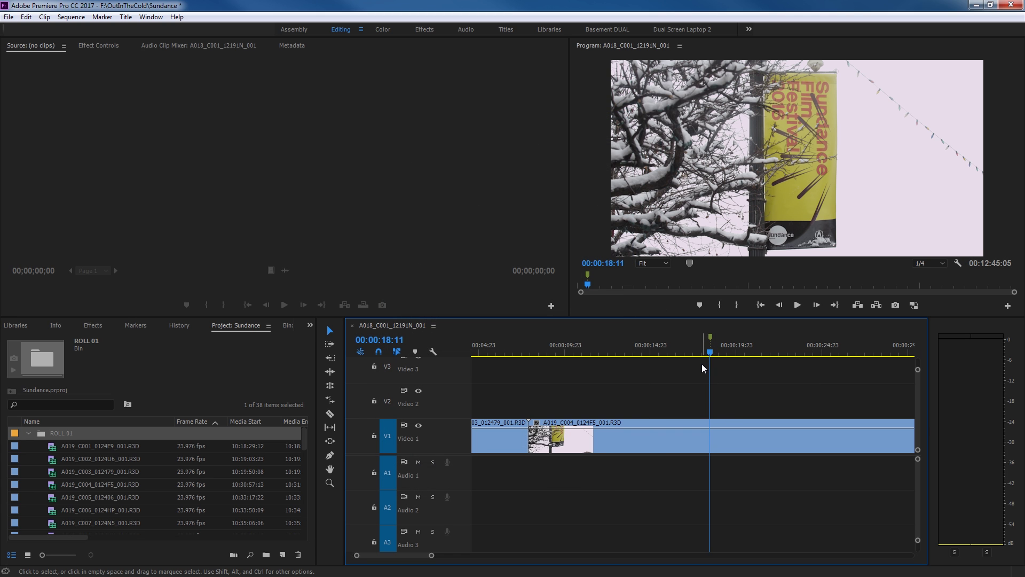
Step: Add a sequence marker at 00:00:51:01 named "2nd take of street sign" with the comment "Pink lady still there"
{"action": "left_click", "coordinate": [787, 346]}
{"action": "key", "text": "minus"}
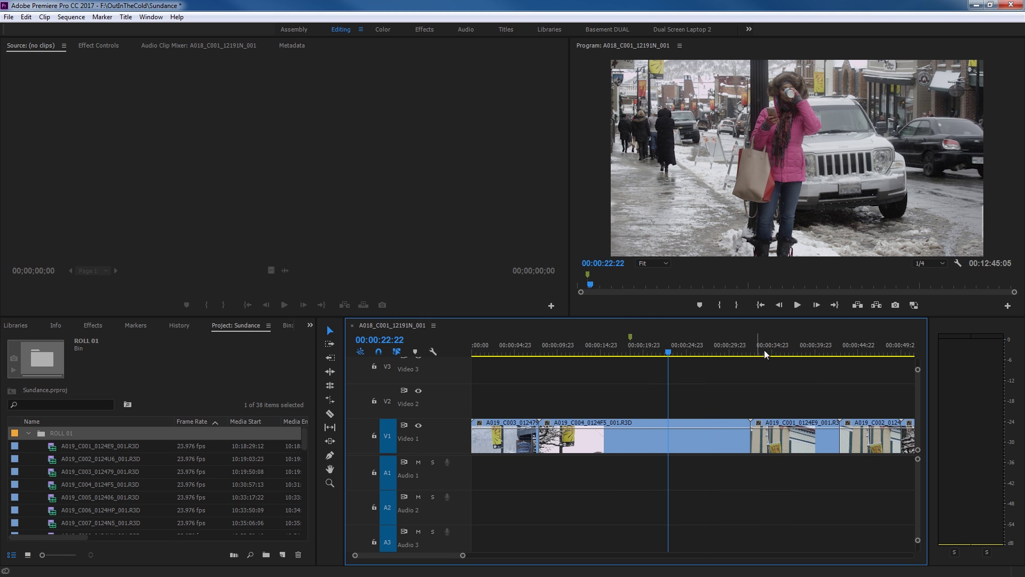
{"action": "left_click", "coordinate": [700, 341]}
{"action": "left_click_drag", "start_coordinate": [702, 346], "coordinate": [857, 394]}
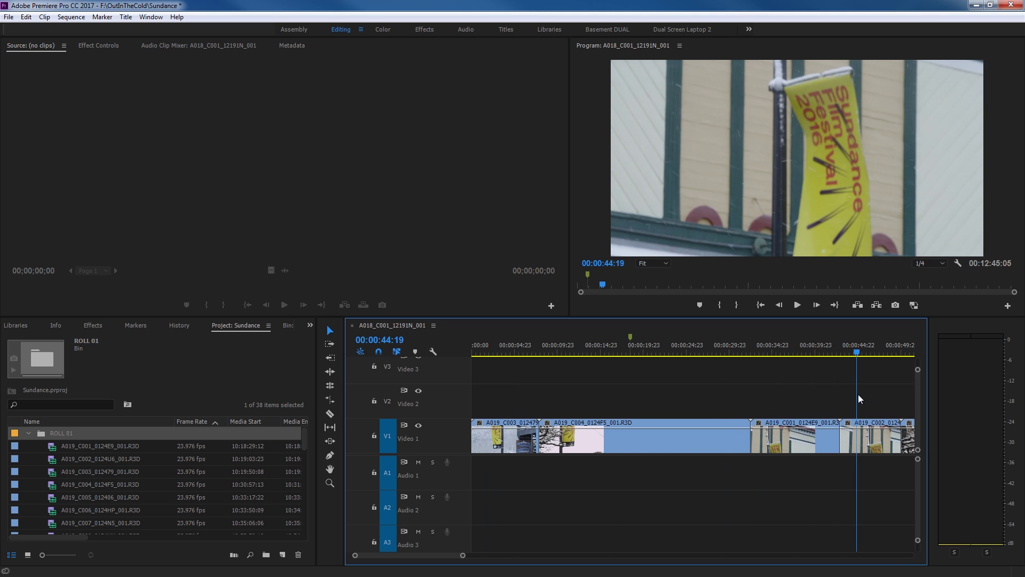
{"action": "key", "text": "minus"}
{"action": "left_click_drag", "start_coordinate": [653, 341], "coordinate": [692, 343]}
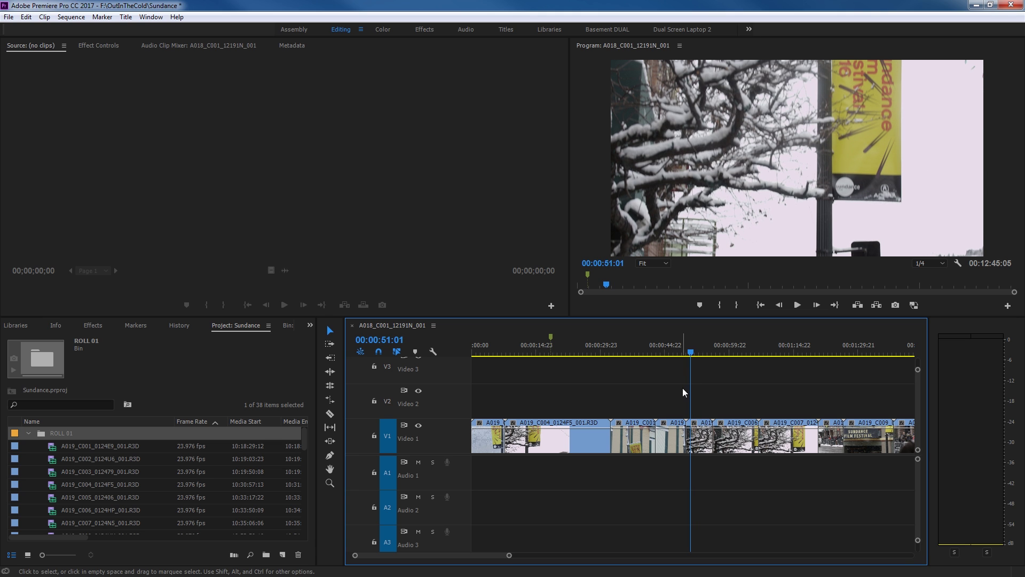
{"action": "key", "text": "m"}
{"action": "key", "text": "m"}
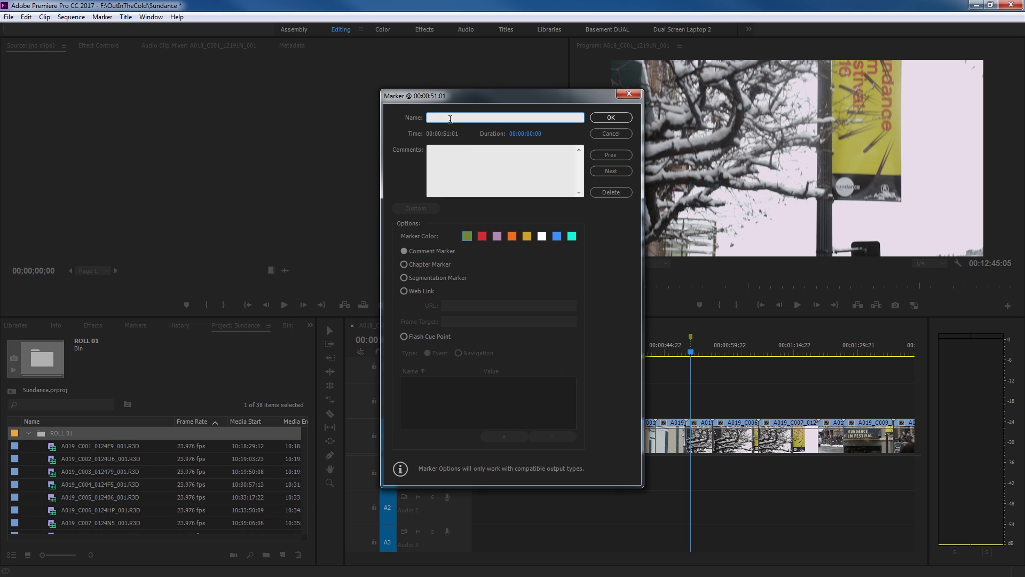
{"action": "type", "text": "2nd take of street sign"}
{"action": "left_click", "coordinate": [477, 171]}
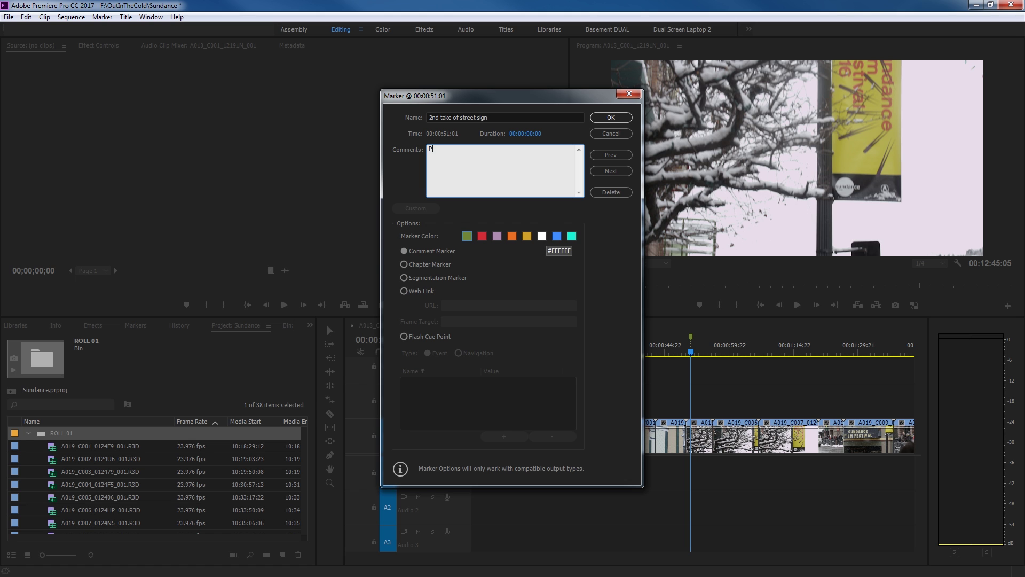
{"action": "type", "text": "Pink lady still there"}
{"action": "left_click", "coordinate": [622, 119]}
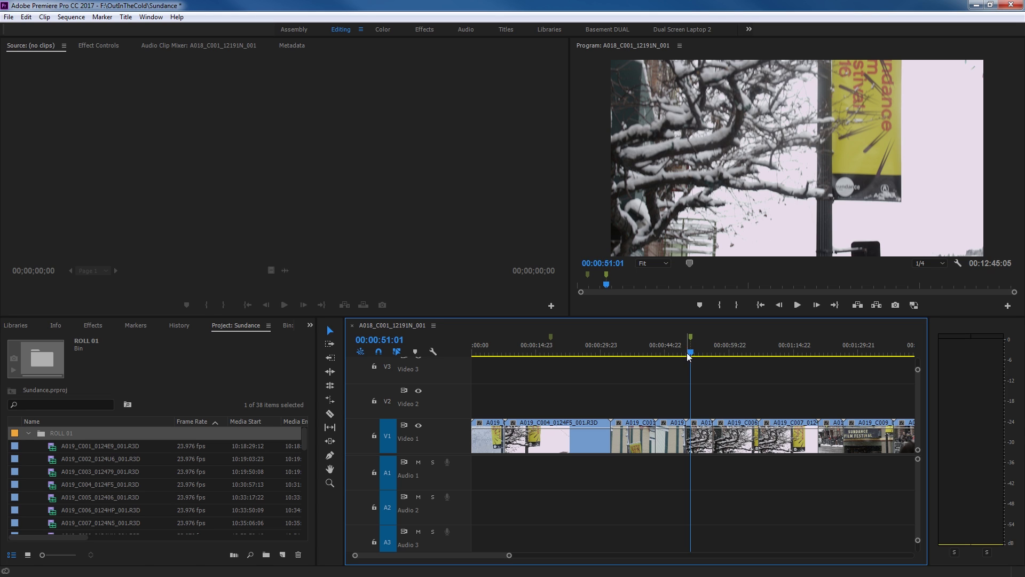
Step: Add the Go to Previous Marker and Go to Next Marker buttons to the Program monitor, and jump to the previous marker
{"action": "left_click", "coordinate": [1007, 307]}
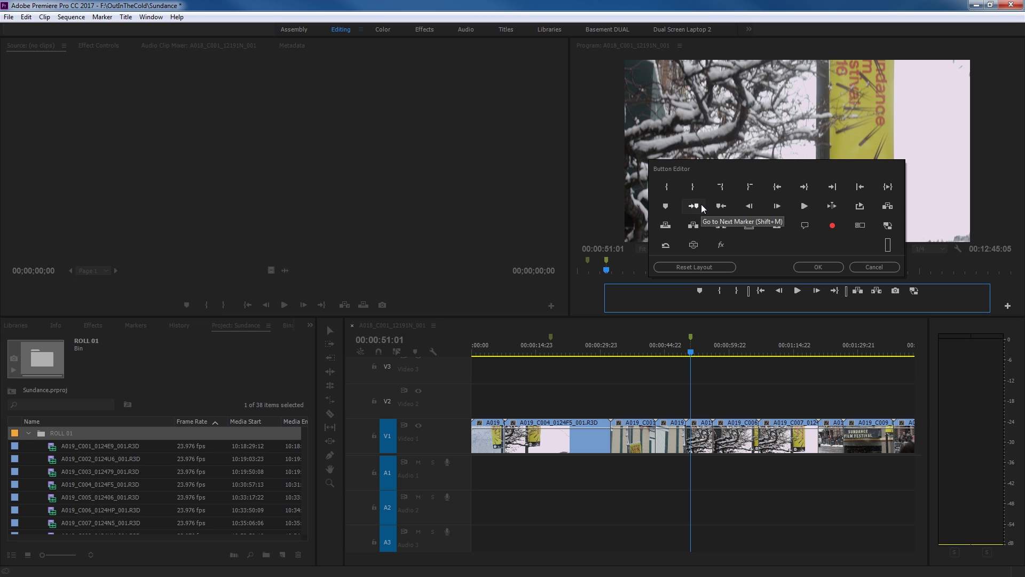
{"action": "mouse_move", "coordinate": [719, 208]}
{"action": "left_mouse_down"}
{"action": "mouse_move", "coordinate": [683, 300]}
{"action": "mouse_move", "coordinate": [681, 282]}
{"action": "mouse_move", "coordinate": [684, 291]}
{"action": "left_mouse_up"}
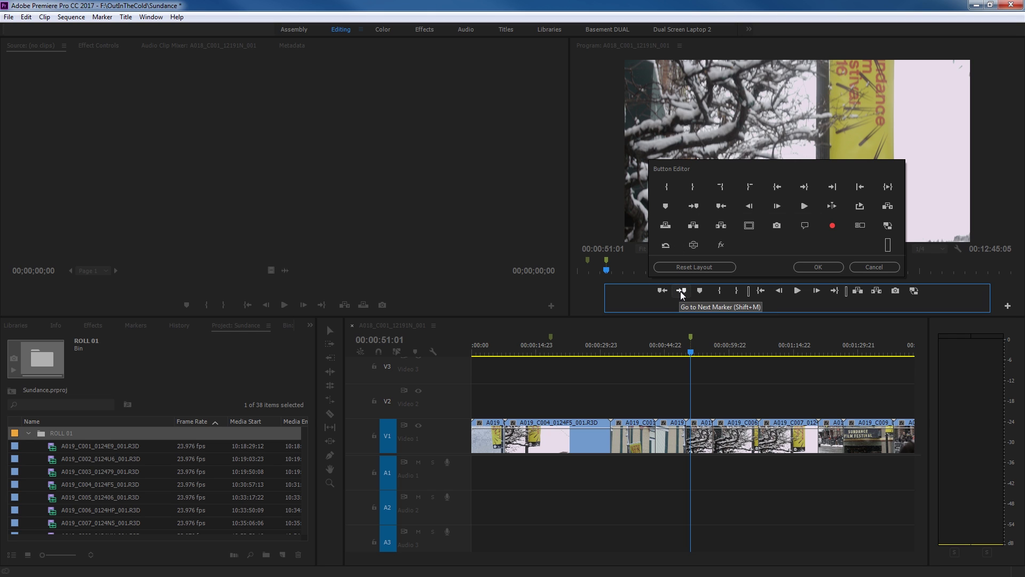
{"action": "left_click", "coordinate": [822, 266]}
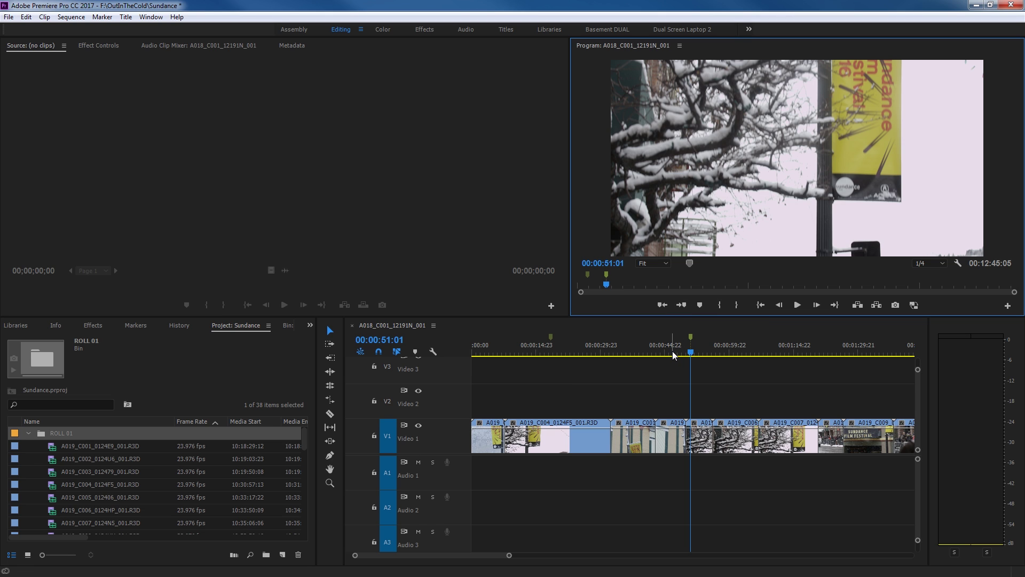
{"action": "key", "text": "ctrl+shift+m"}
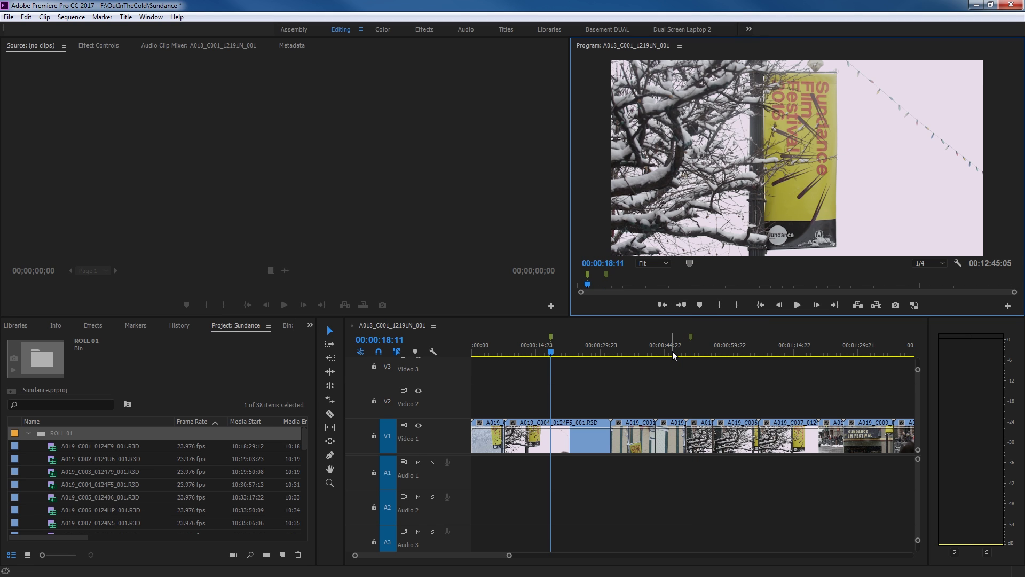
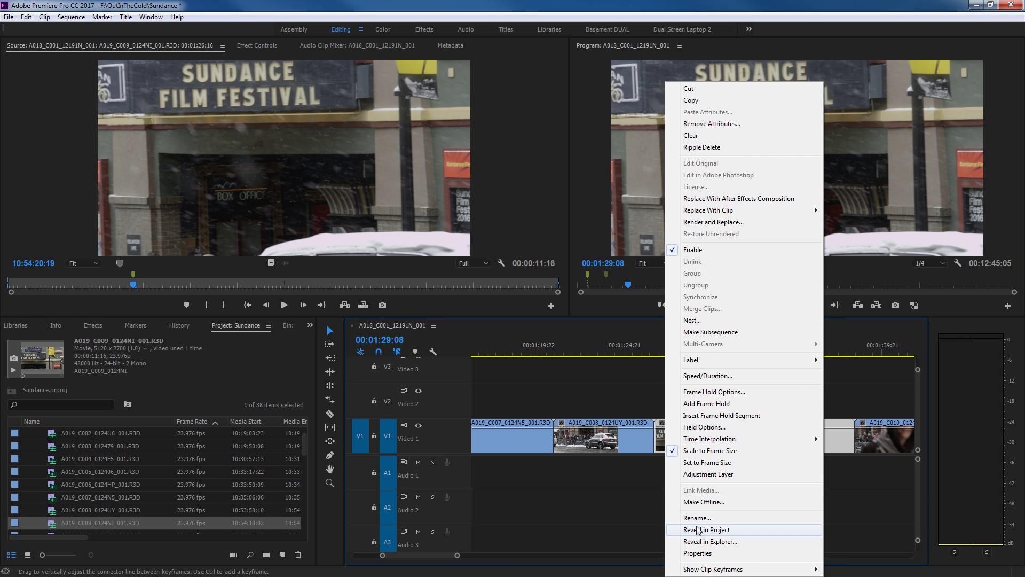
Step: Reveal the A019_C009 timeline clip in the project, open its source clip, and scrub it to 10:54:21:08
{"action": "left_click", "coordinate": [694, 529]}
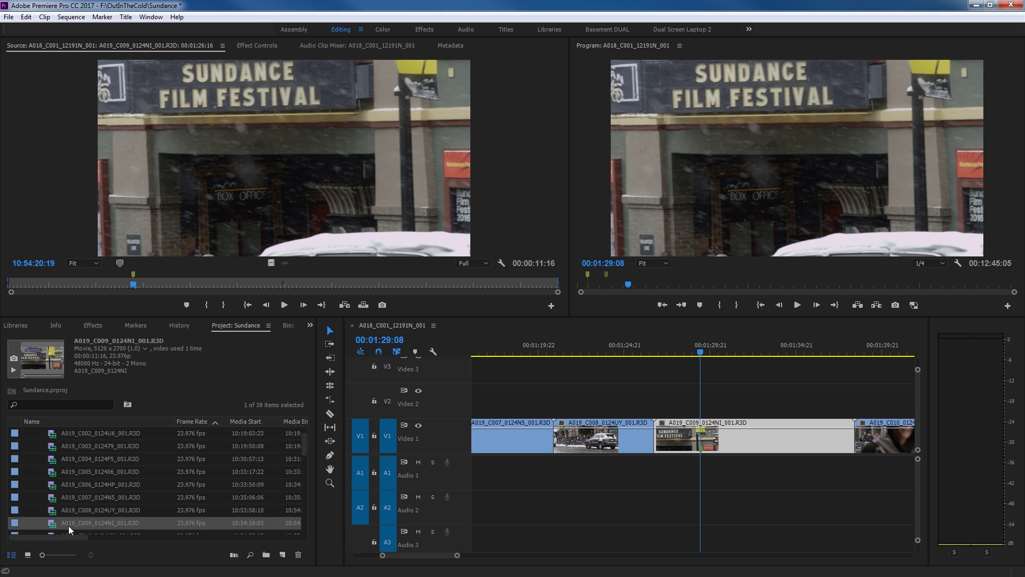
{"action": "double_click", "coordinate": [49, 523]}
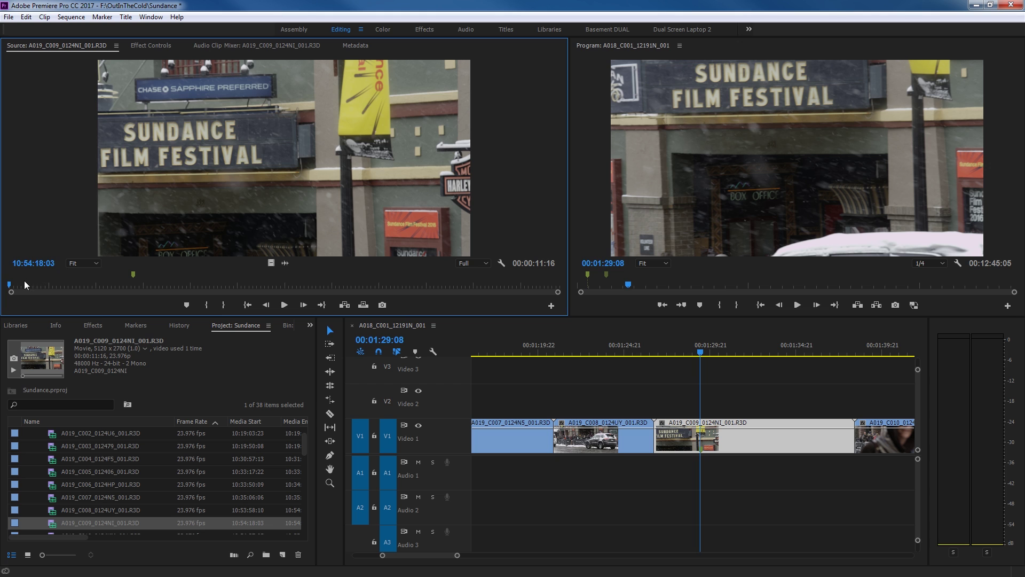
{"action": "left_click_drag", "start_coordinate": [24, 280], "coordinate": [158, 284]}
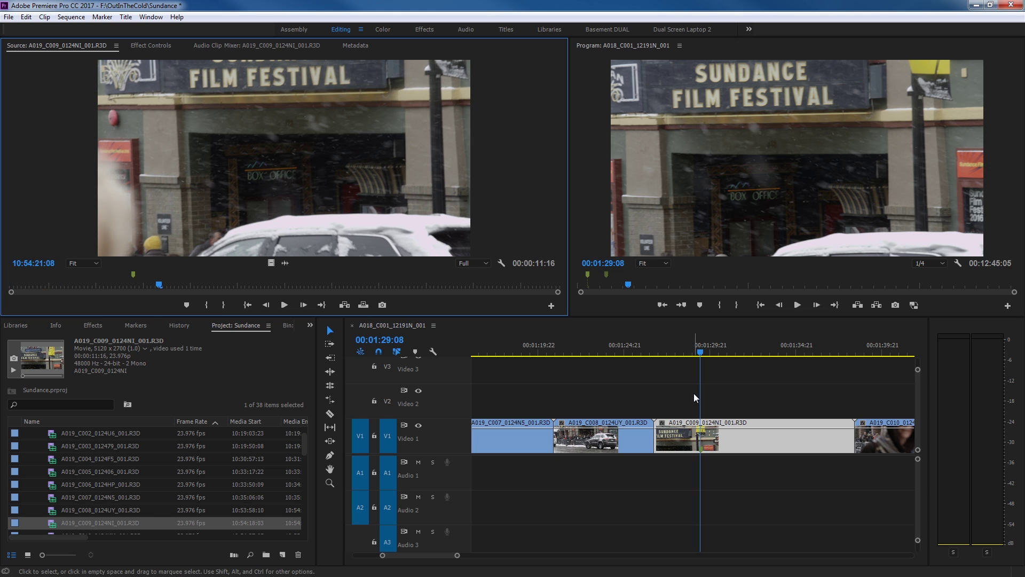
{"action": "left_click", "coordinate": [694, 427]}
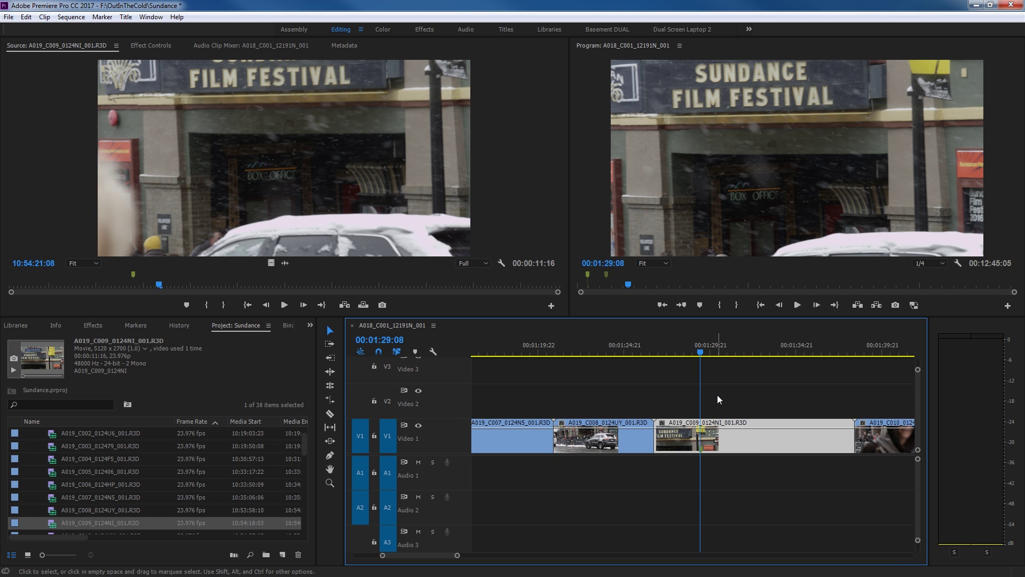
Step: Name the A019_C009 clip's marker at 10:54:20:19 "Sundance Sign", leaving its comments empty
{"action": "double_click", "coordinate": [693, 437]}
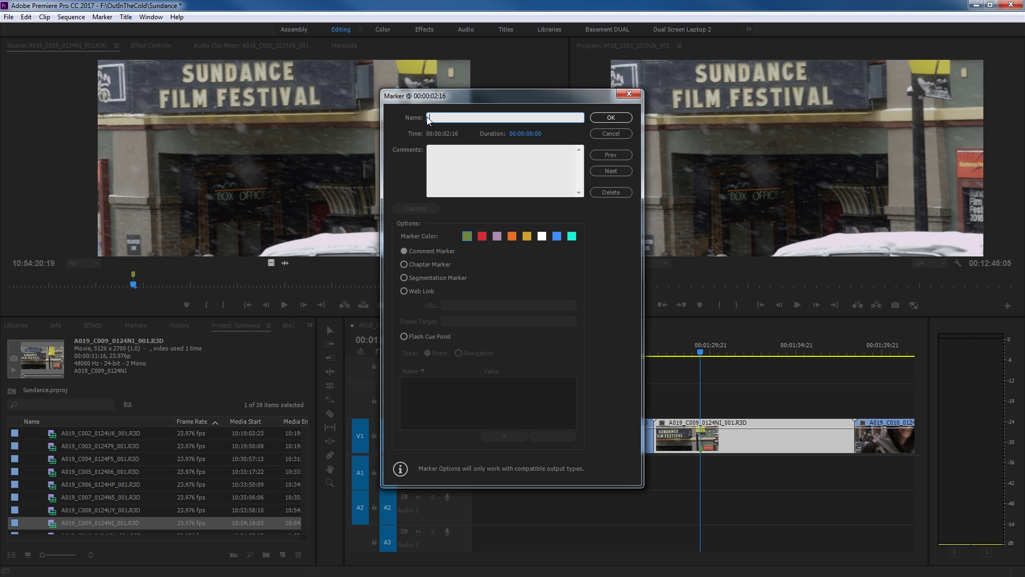
{"action": "type", "text": "Sundance Sign"}
{"action": "left_click", "coordinate": [458, 165]}
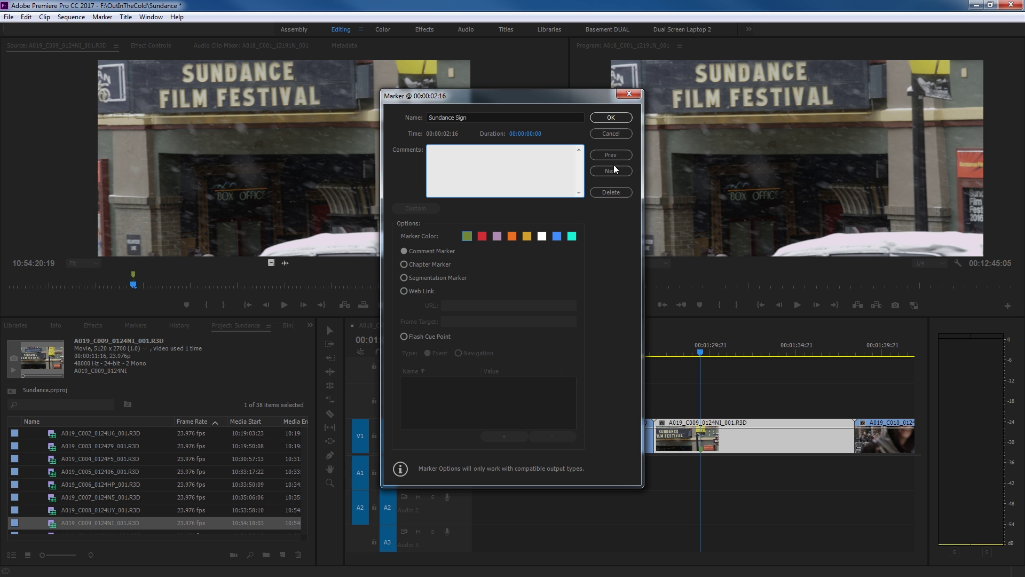
{"action": "left_click", "coordinate": [611, 117]}
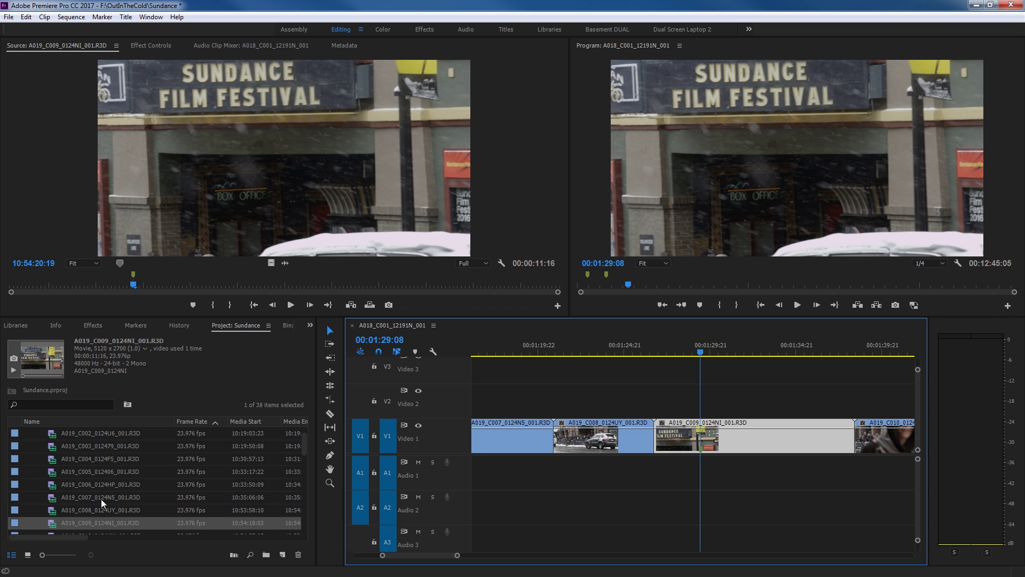
Step: Load the sequence's A019_C009 clip into the Source monitor and place the timeline playhead on its clip marker at 00:01:29:08
{"action": "left_click", "coordinate": [634, 347]}
{"action": "key", "text": "backslash"}
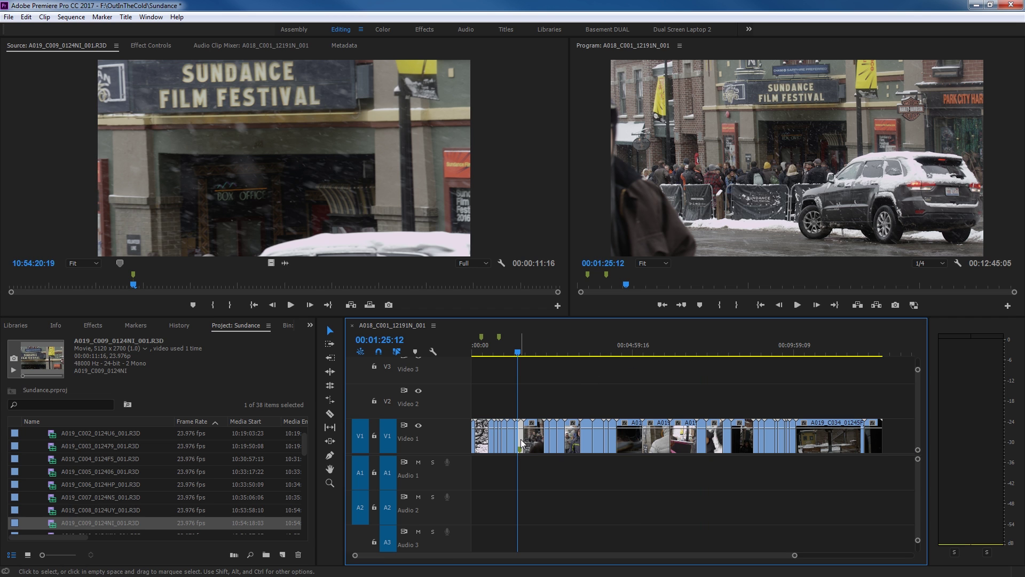
{"action": "key", "text": "backslash"}
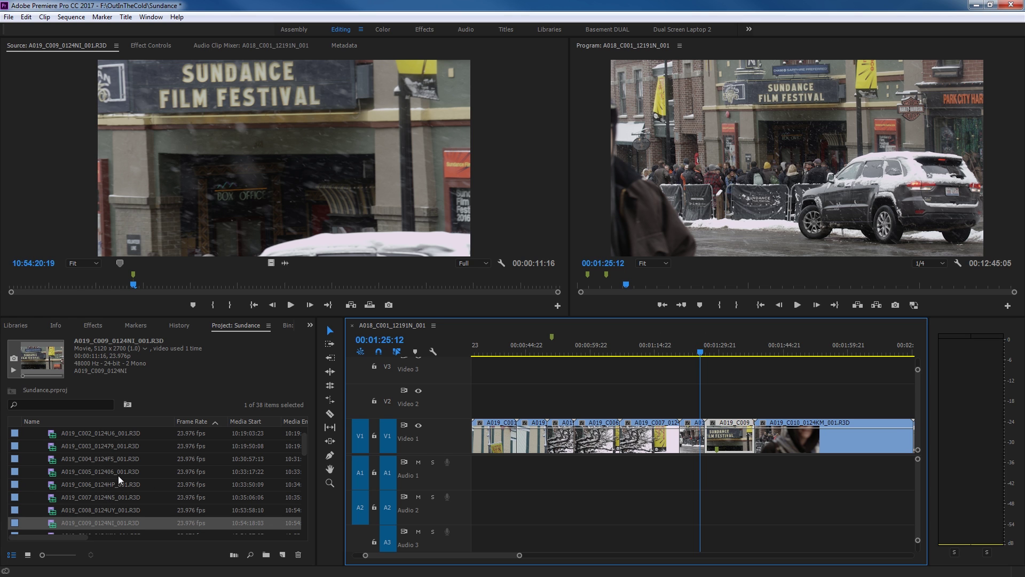
{"action": "key", "text": "shift+r"}
{"action": "key", "text": "backslash"}
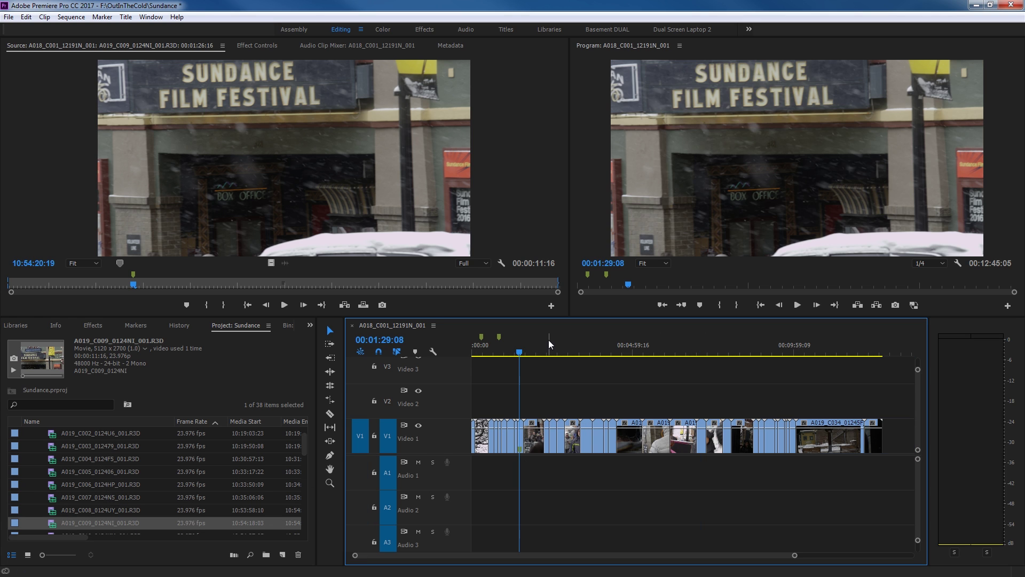
Step: Move the timeline playhead to the "2nd take of street sign" marker at 00:00:51:01
{"action": "left_click_drag", "start_coordinate": [508, 354], "coordinate": [496, 353]}
{"action": "key", "text": "equal"}
{"action": "key", "text": "equal"}
{"action": "key", "text": "equal"}
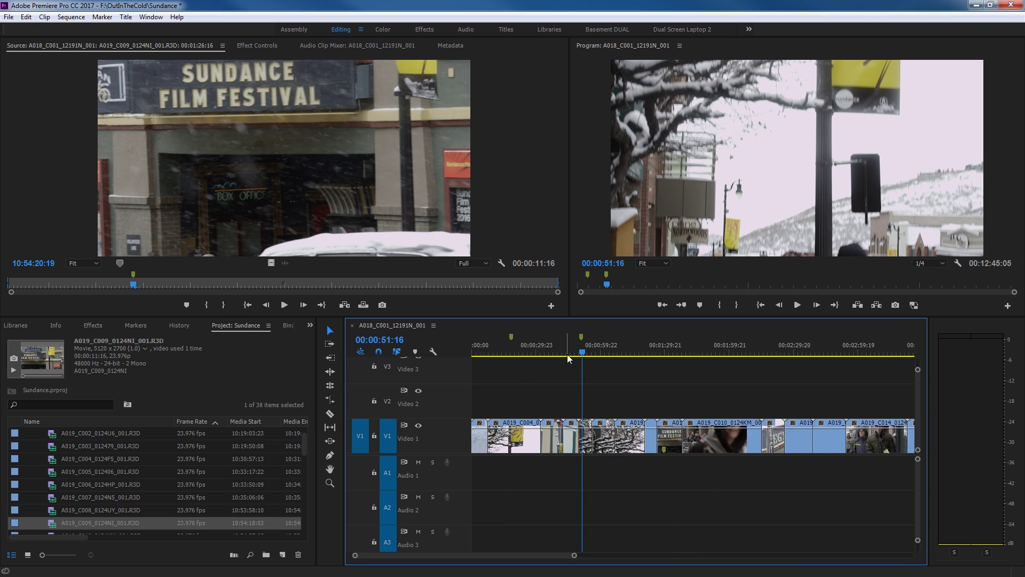
{"action": "left_click_drag", "start_coordinate": [700, 347], "coordinate": [731, 350]}
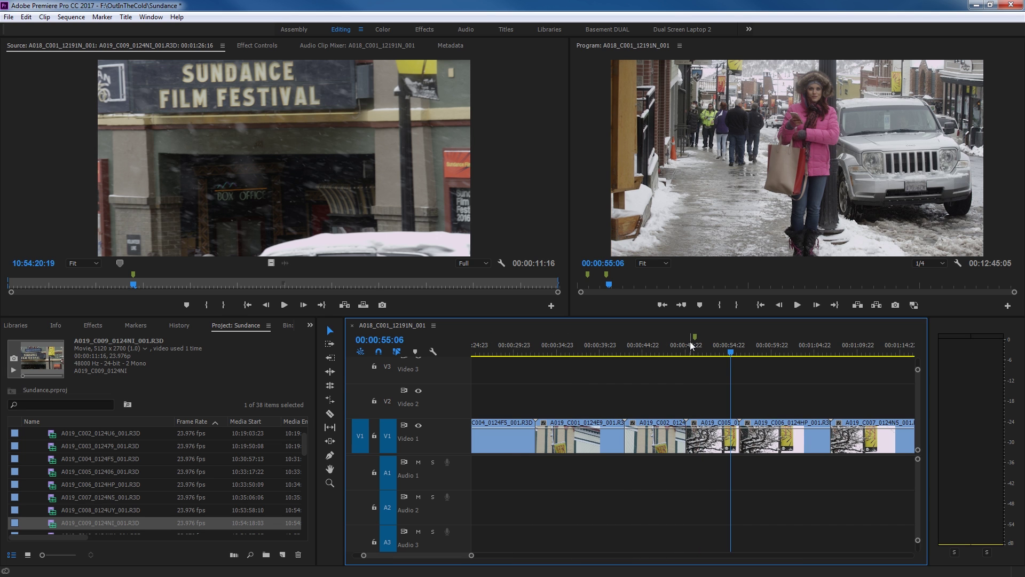
{"action": "left_click", "coordinate": [690, 343]}
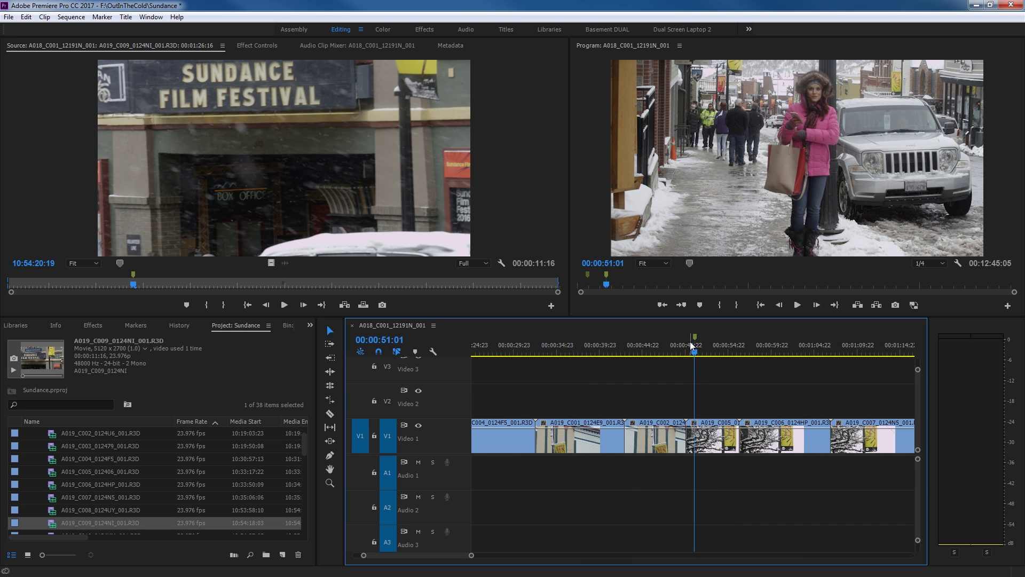
Step: Extend the "2nd take of street sign" marker on the time ruler into a range ending at 00:00:54:03
{"action": "mouse_move", "coordinate": [695, 339]}
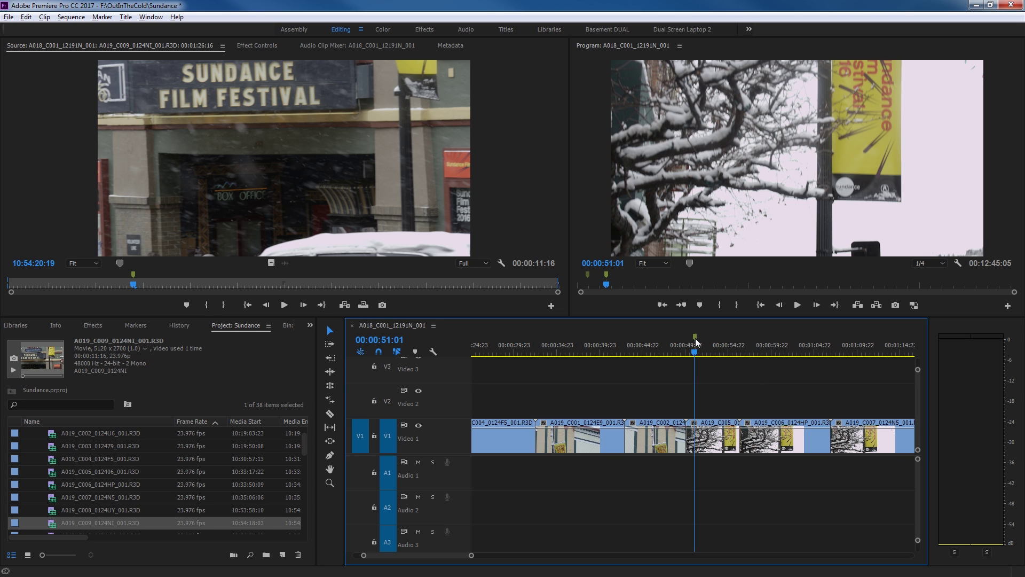
{"action": "left_click", "coordinate": [696, 341]}
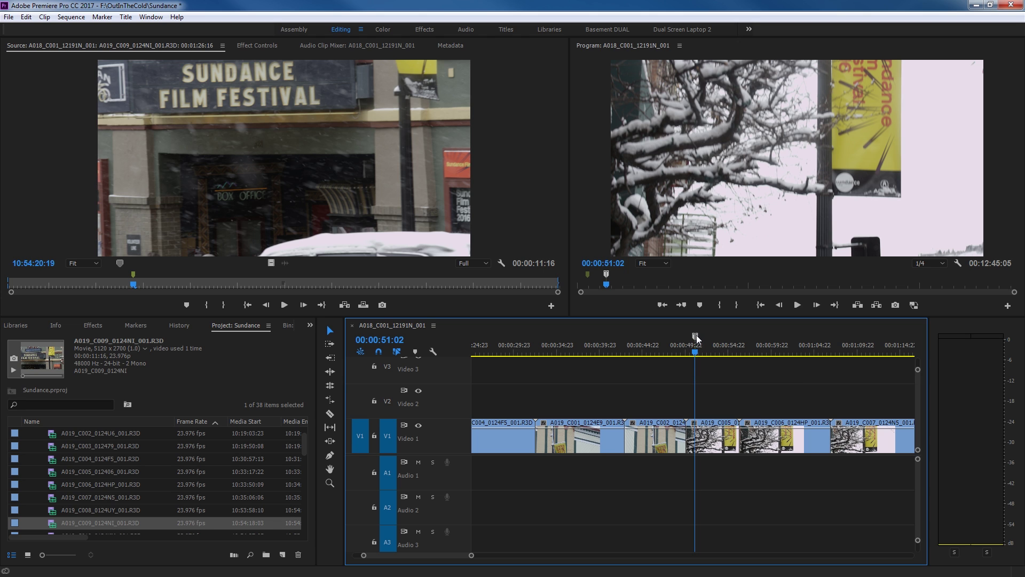
{"action": "key", "text": "space"}
{"action": "key", "text": "space"}
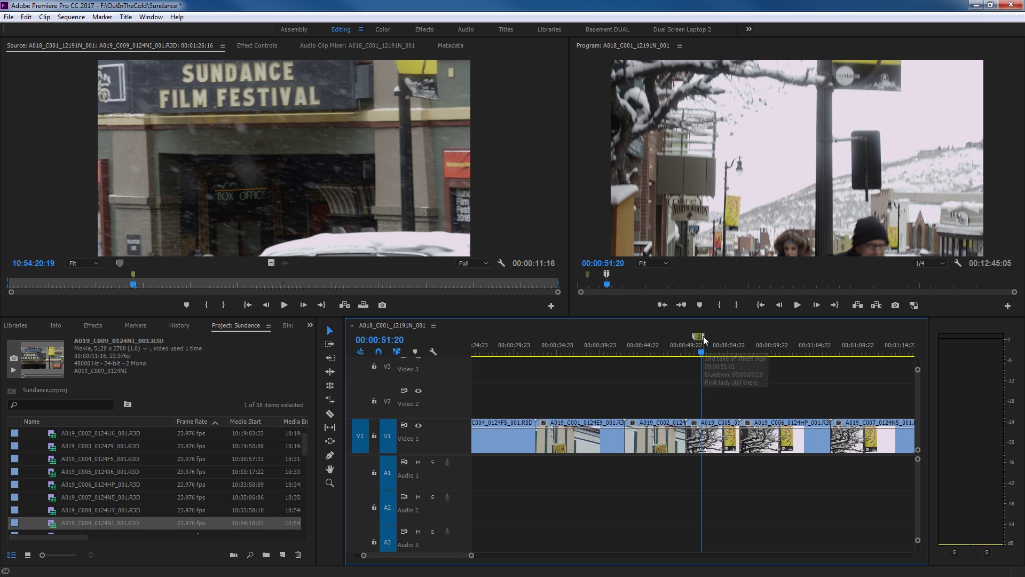
{"action": "left_click_drag", "start_coordinate": [707, 338], "coordinate": [723, 340]}
{"action": "left_click", "coordinate": [722, 339]}
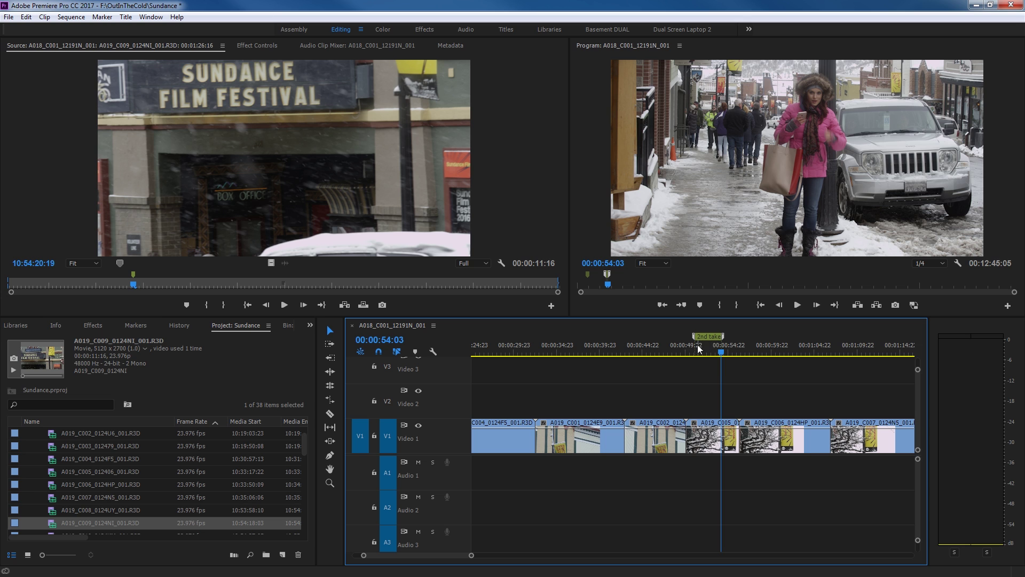
Step: Lengthen the "2nd take of street sign" marker's duration in its marker settings
{"action": "mouse_move", "coordinate": [708, 338]}
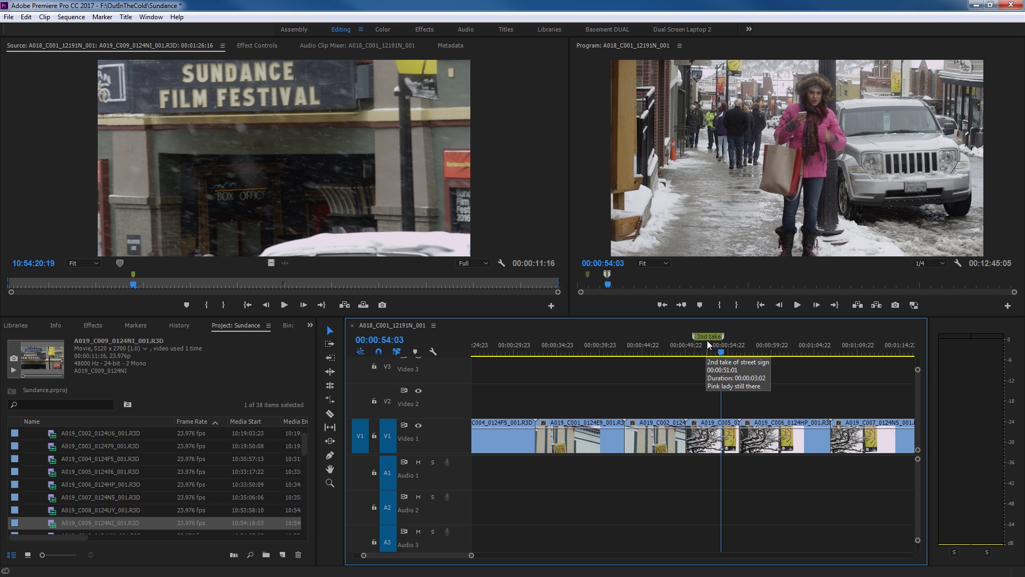
{"action": "double_click", "coordinate": [709, 338]}
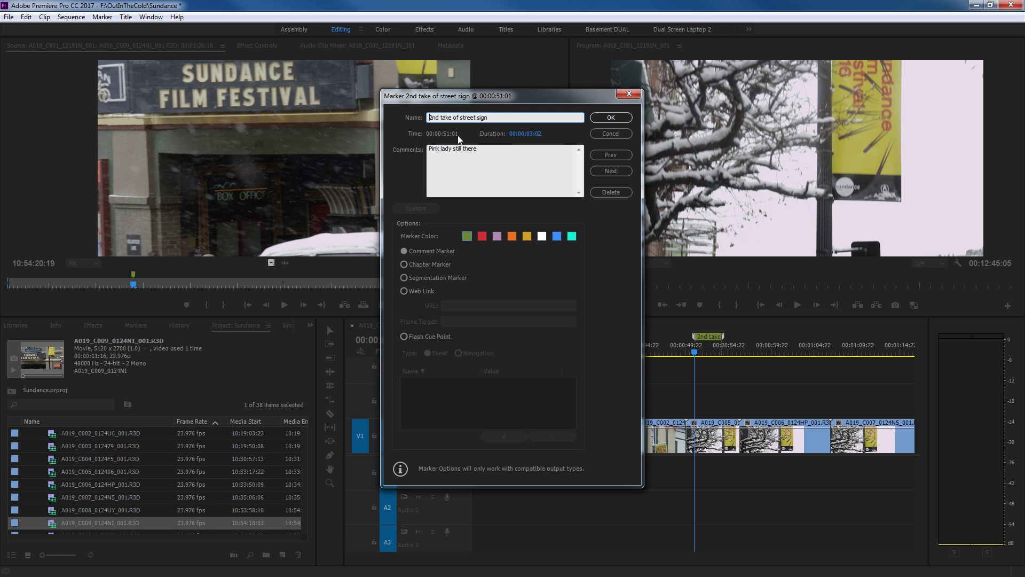
{"action": "left_click", "coordinate": [539, 134]}
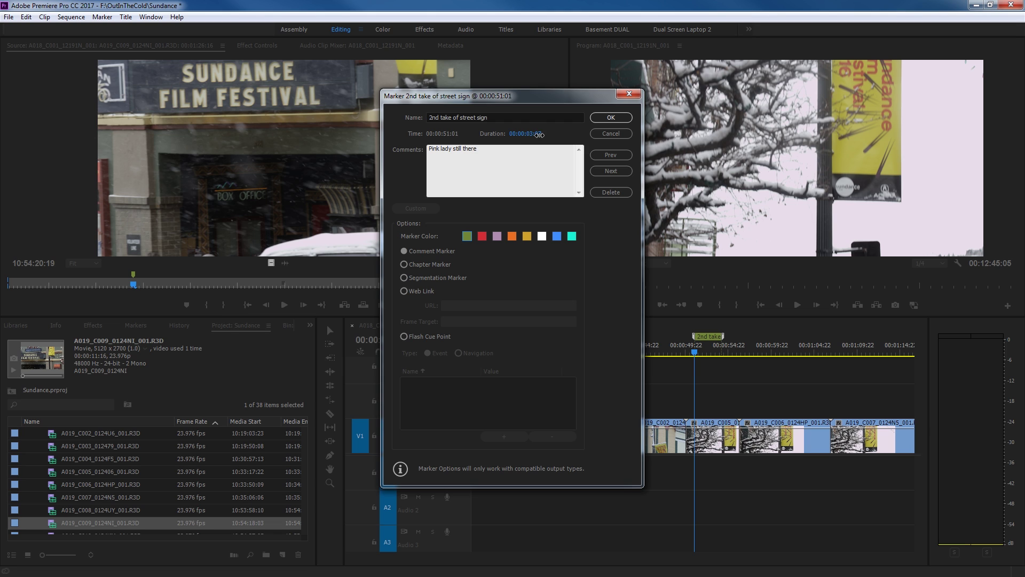
{"action": "left_click_drag", "start_coordinate": [543, 135], "coordinate": [553, 136]}
{"action": "left_click", "coordinate": [619, 119]}
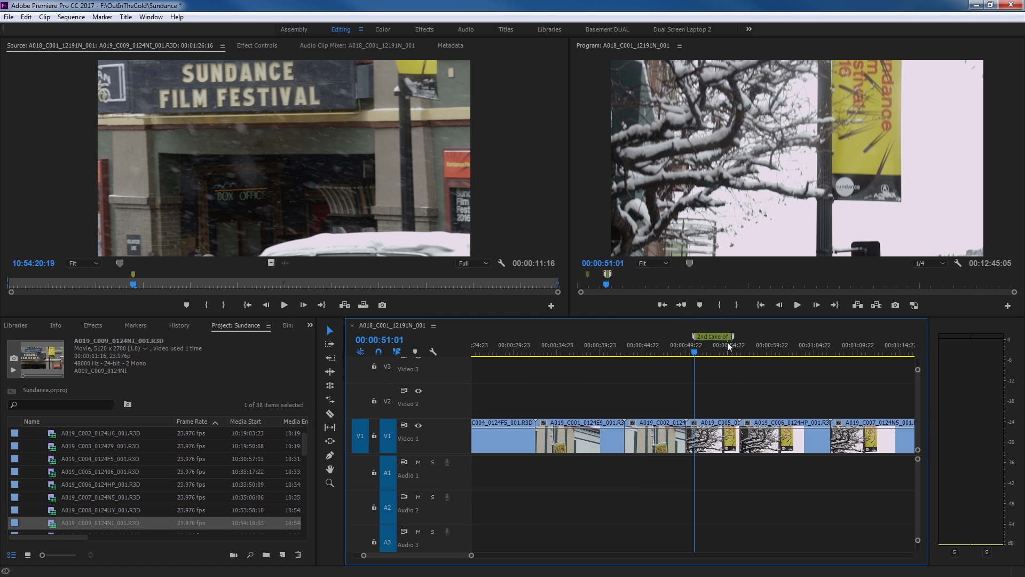
Step: Adjust the "2nd take of street sign" marker range to start at 00:00:50:00 and end at 00:00:53:14
{"action": "left_click_drag", "start_coordinate": [693, 338], "coordinate": [684, 335]}
{"action": "left_click", "coordinate": [691, 335]}
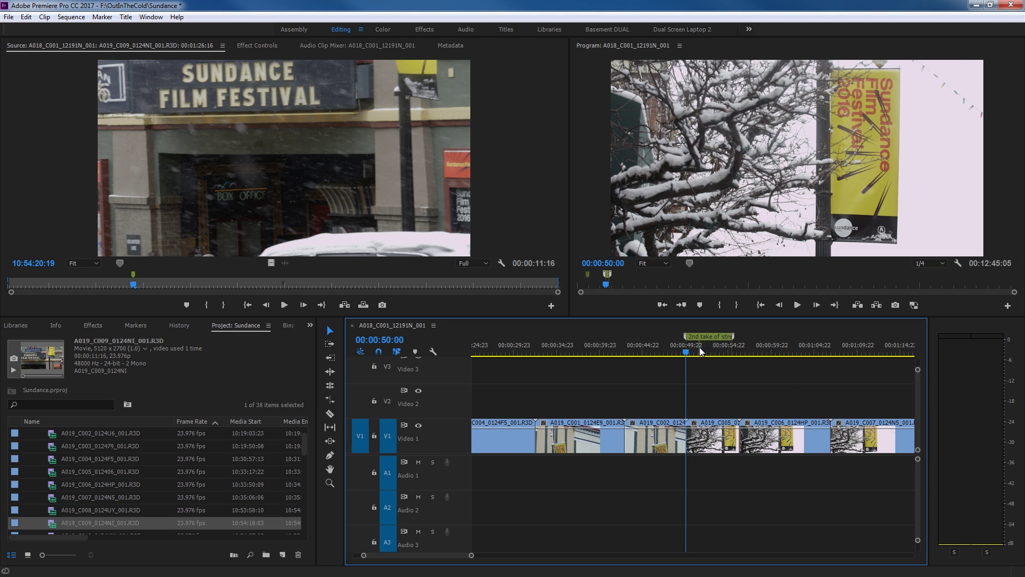
{"action": "key", "text": "="}
{"action": "key", "text": "="}
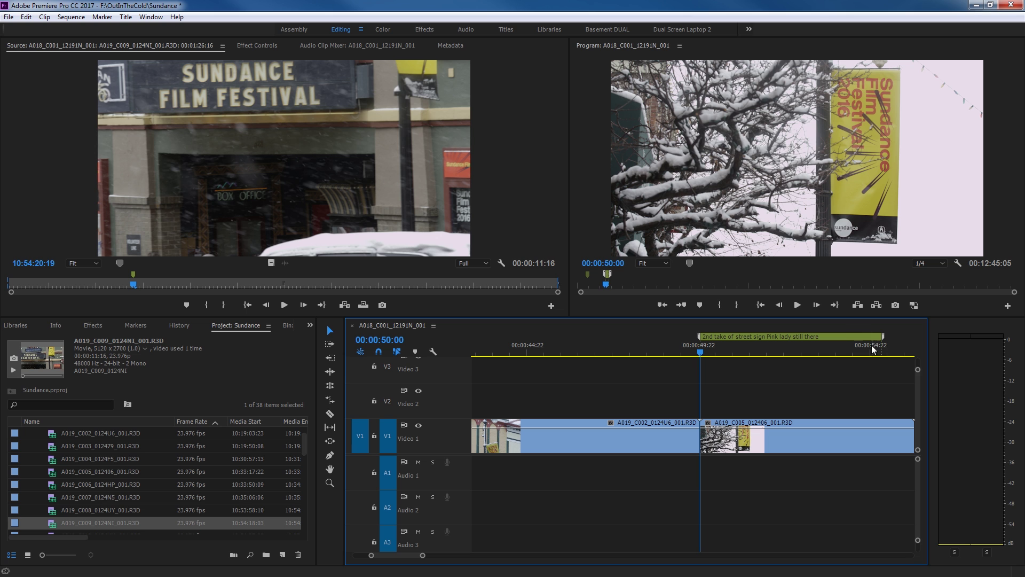
{"action": "left_click_drag", "start_coordinate": [882, 340], "coordinate": [824, 338]}
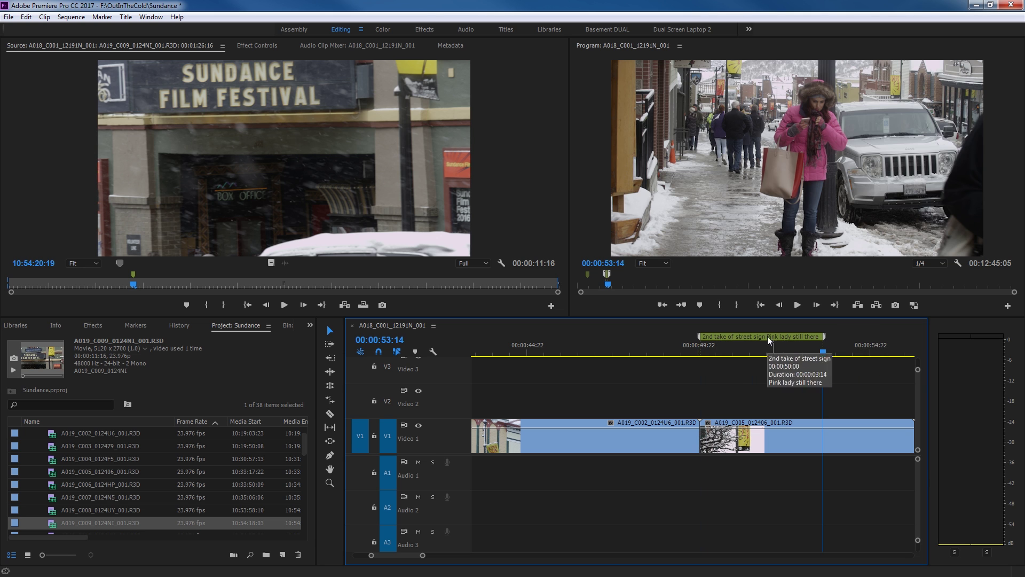
Step: Move the playhead to 00:00:59:03 and jump forward to the A019_C009 clip's marker at 00:01:29:08
{"action": "key", "text": "minus"}
{"action": "key", "text": "minus"}
{"action": "key", "text": "minus"}
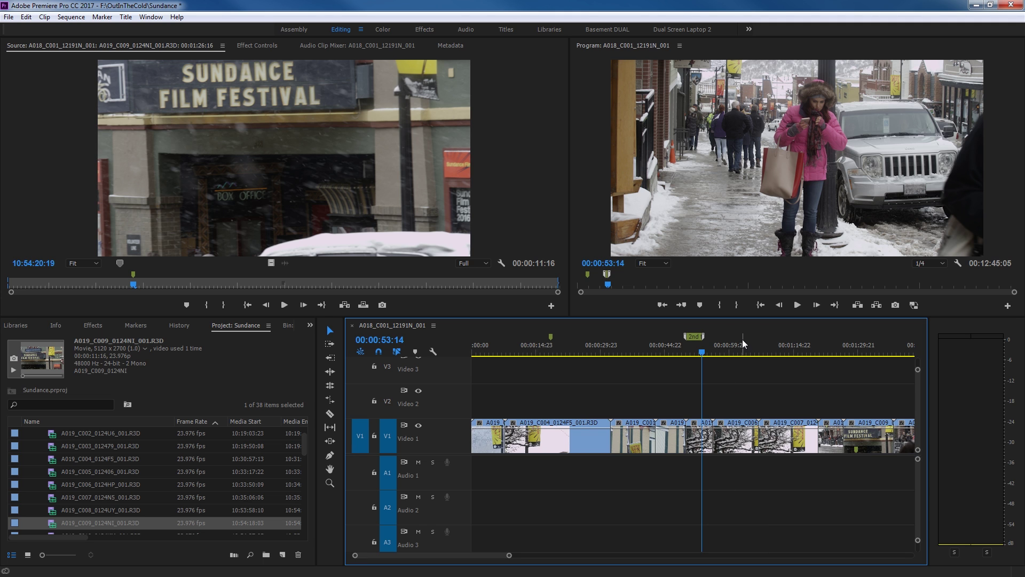
{"action": "left_click_drag", "start_coordinate": [743, 340], "coordinate": [727, 341]}
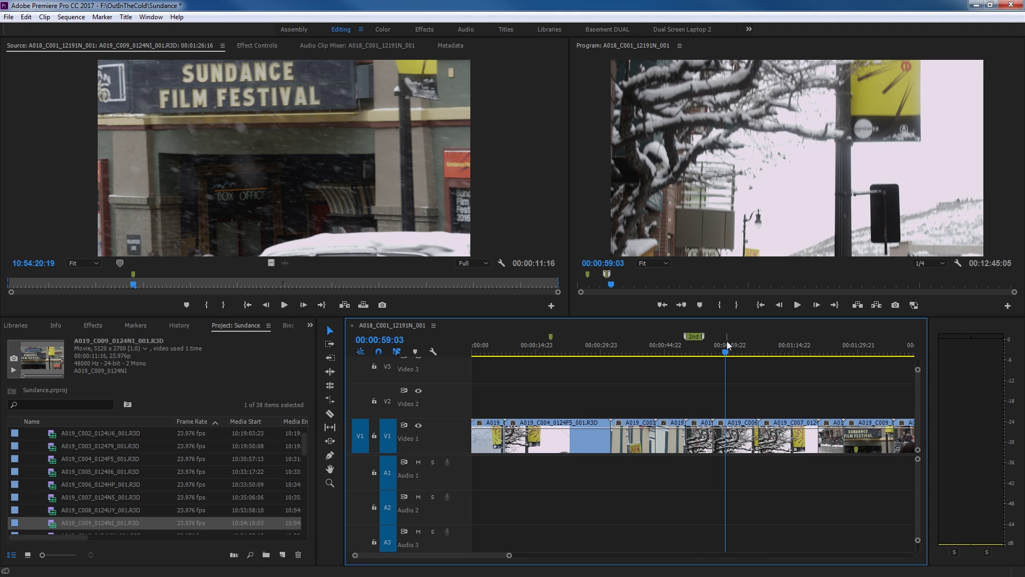
{"action": "key", "text": "shift+m"}
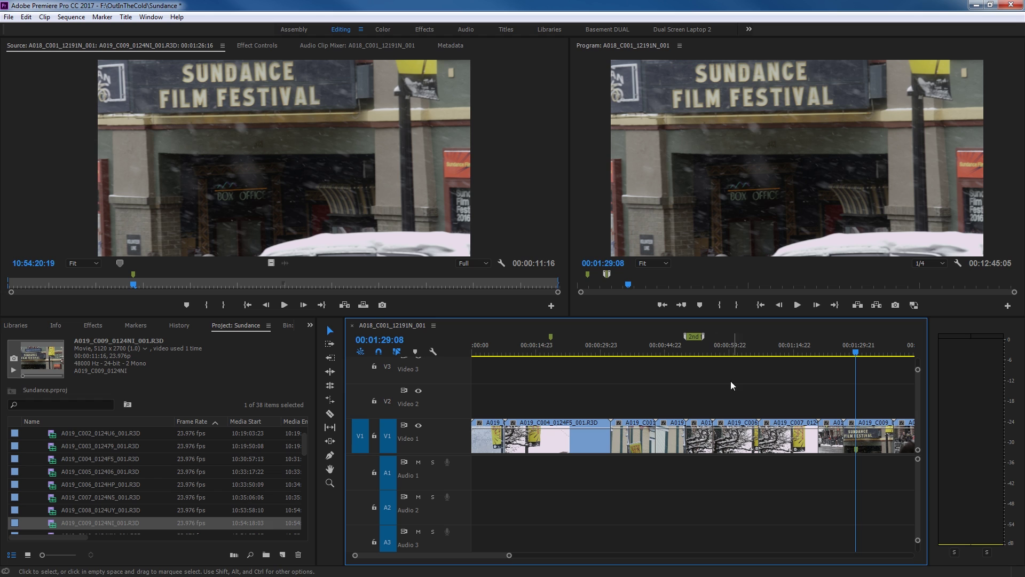
{"action": "key", "text": "equal"}
{"action": "key", "text": "equal"}
{"action": "key", "text": "equal"}
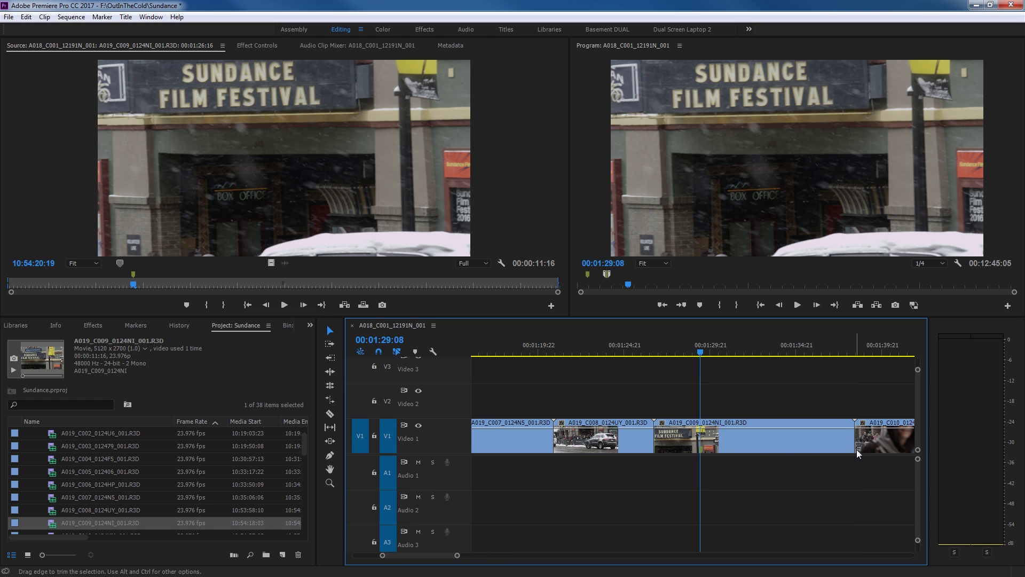
Step: Open the A019_C009 timeline clip in the Source monitor and extend its "Sundance Sign" marker into a range ending around 10:54:22:04
{"action": "double_click", "coordinate": [700, 448]}
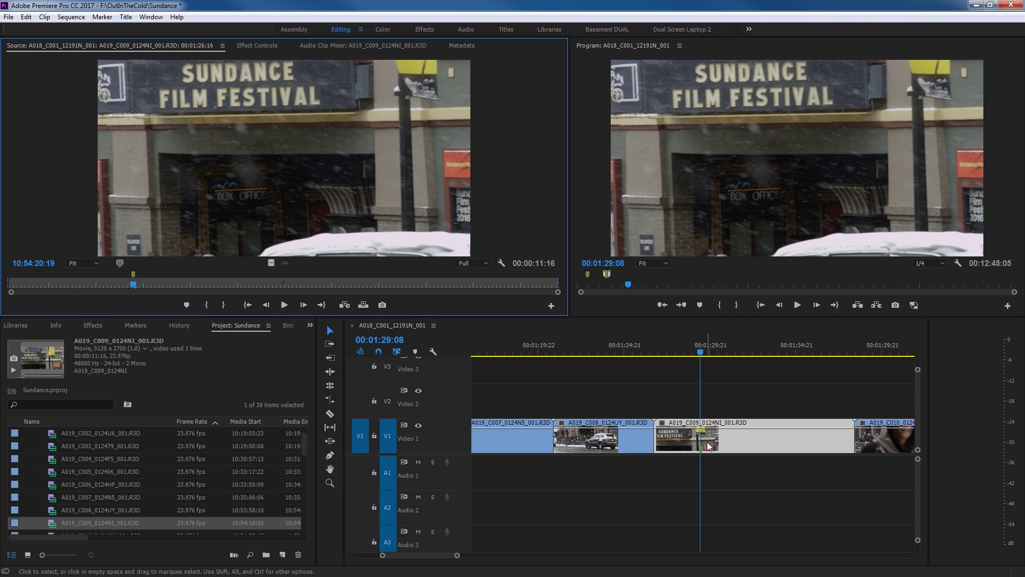
{"action": "left_click", "coordinate": [727, 389]}
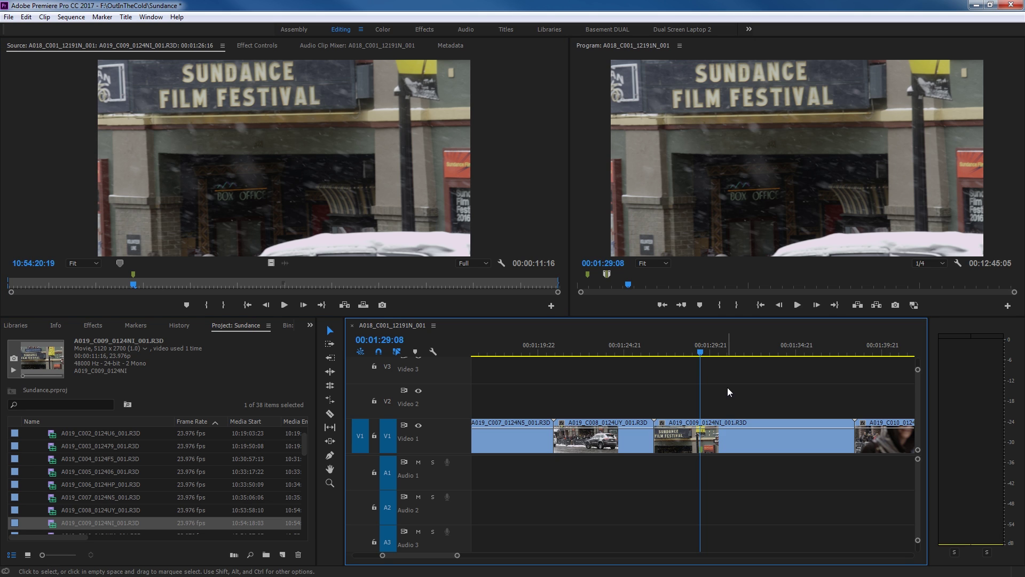
{"action": "left_click", "coordinate": [710, 438]}
{"action": "left_click", "coordinate": [247, 203]}
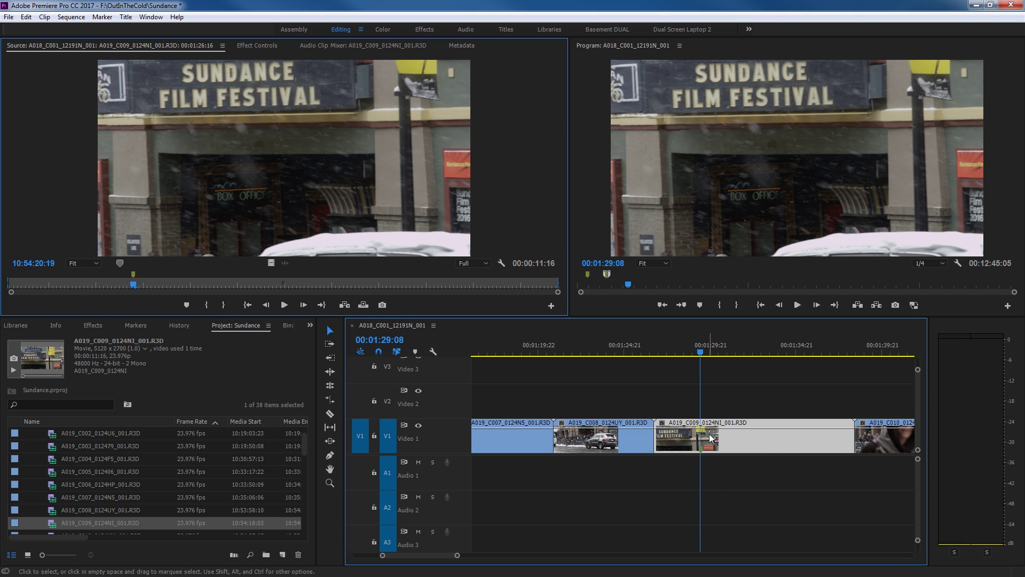
{"action": "left_click", "coordinate": [134, 276]}
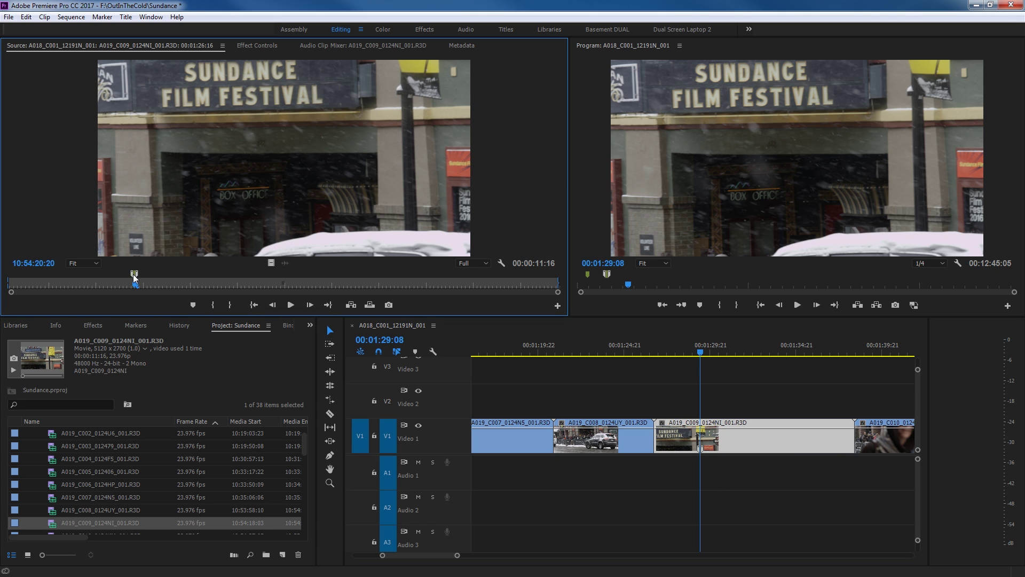
{"action": "mouse_move", "coordinate": [136, 274]}
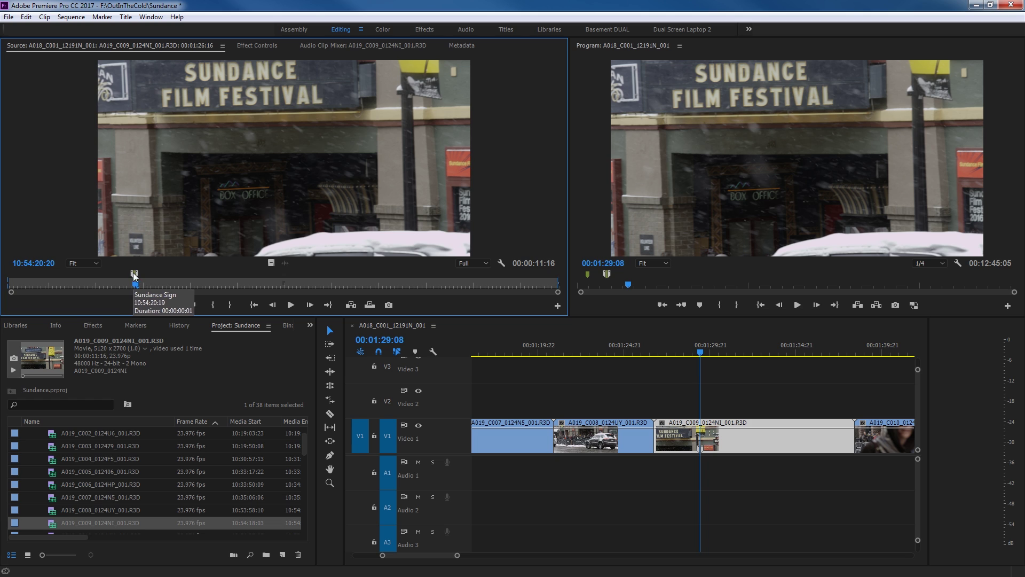
{"action": "left_click_drag", "start_coordinate": [137, 275], "coordinate": [152, 274]}
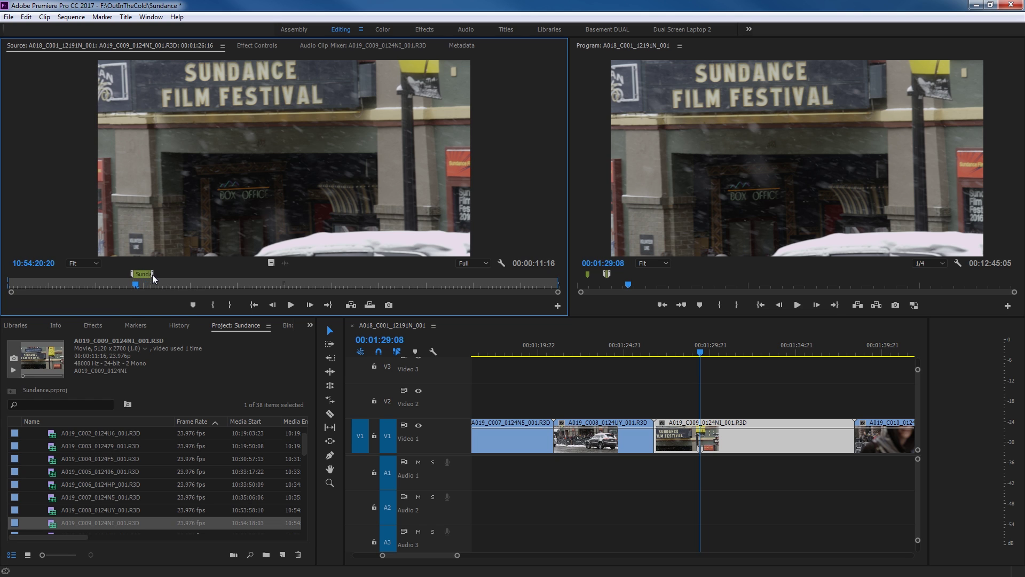
{"action": "left_click", "coordinate": [201, 284]}
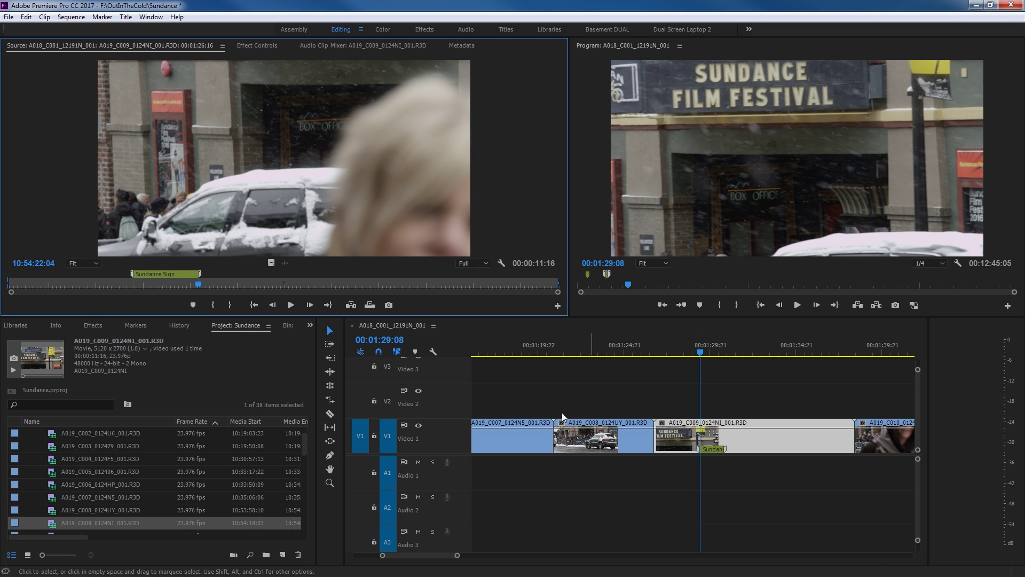
Step: Examine the "Sundance Sign" marker range on the A019_C009 clip in the timeline at several zoom levels
{"action": "left_click", "coordinate": [705, 395]}
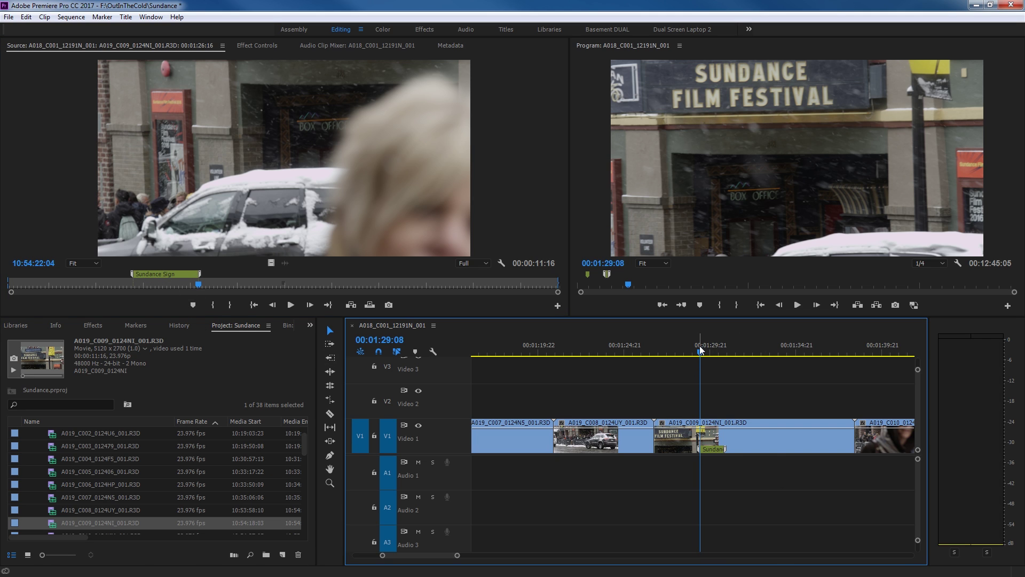
{"action": "key", "text": "equal"}
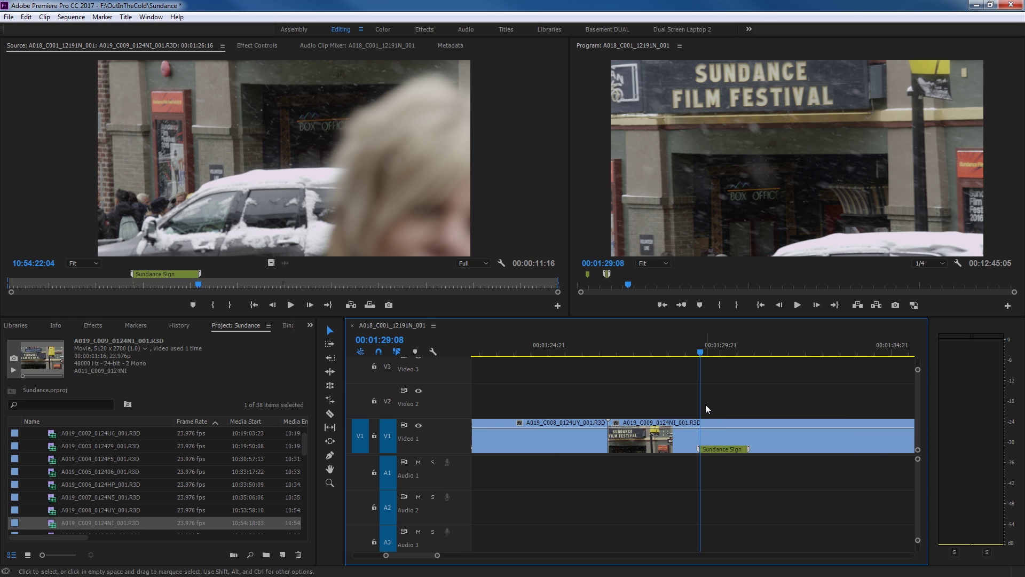
{"action": "key", "text": "minus"}
{"action": "key", "text": "minus"}
{"action": "key", "text": "equal"}
{"action": "key", "text": "equal"}
{"action": "key", "text": "equal"}
Step: Show the whole sequence and move the playhead to 00:00:18:21, at the first sequence marker
{"action": "key", "text": "backslash"}
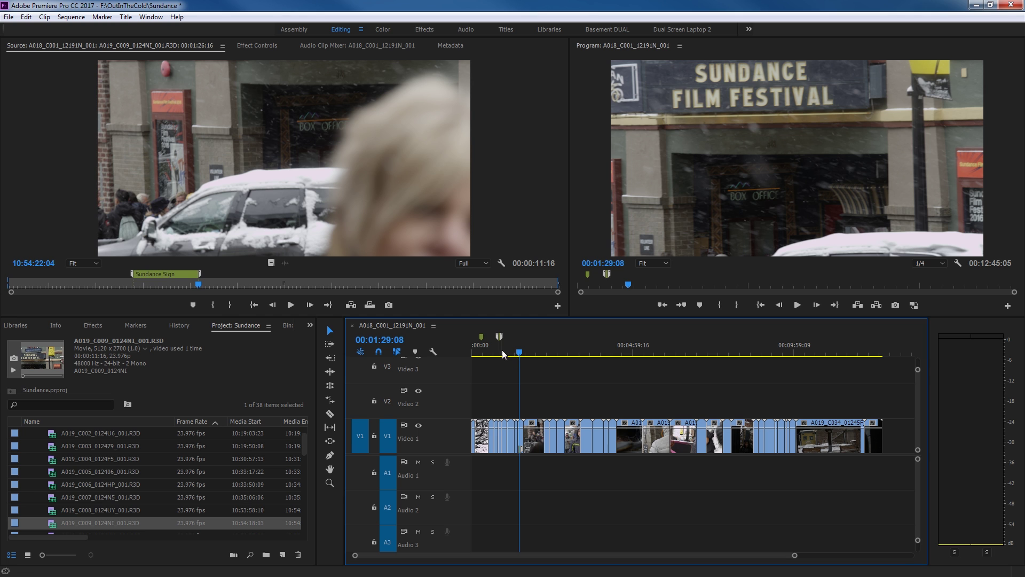
{"action": "left_click_drag", "start_coordinate": [497, 349], "coordinate": [482, 351]}
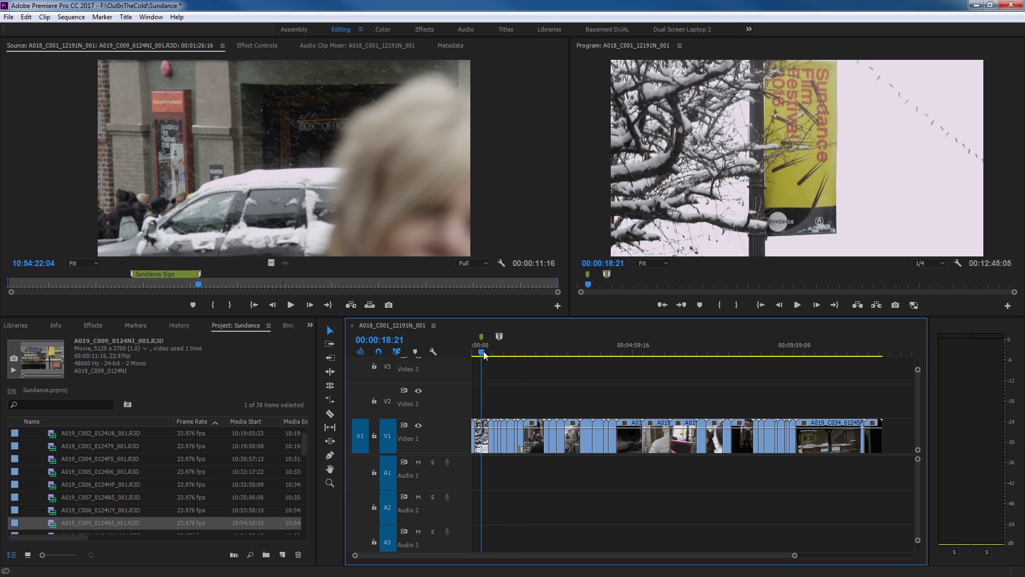
Step: Extend the "Sign on street" sequence marker at 00:00:18:11 into a range ending at 00:00:23:12 and place the playhead inside it at 00:00:21:18
{"action": "key", "text": "Down"}
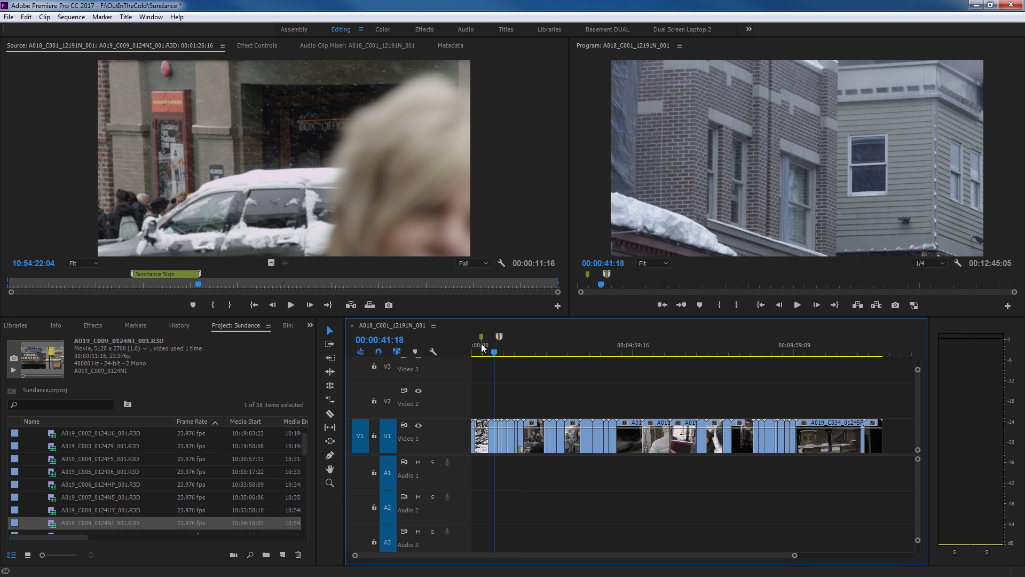
{"action": "left_click", "coordinate": [482, 344]}
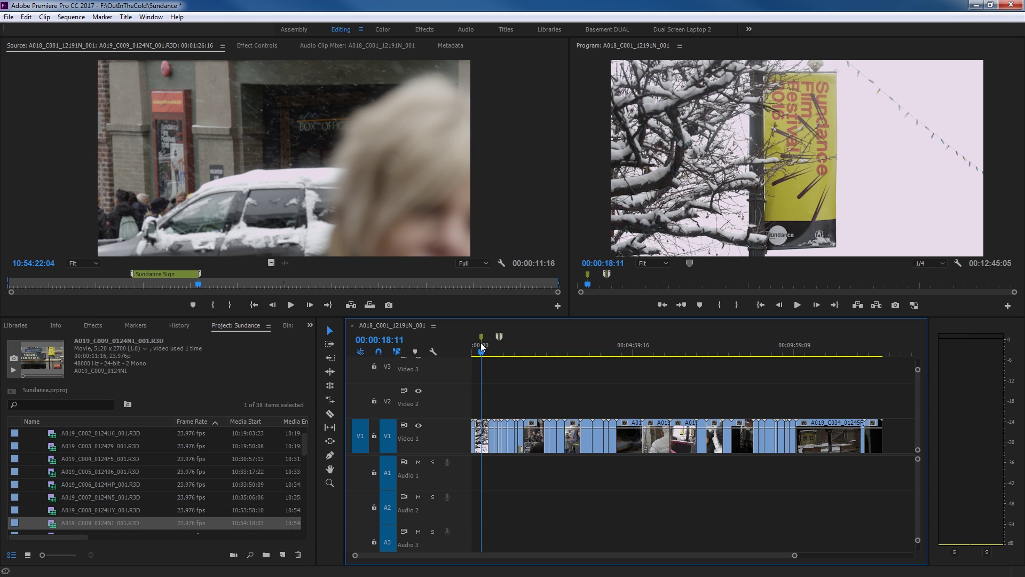
{"action": "key", "text": "Right"}
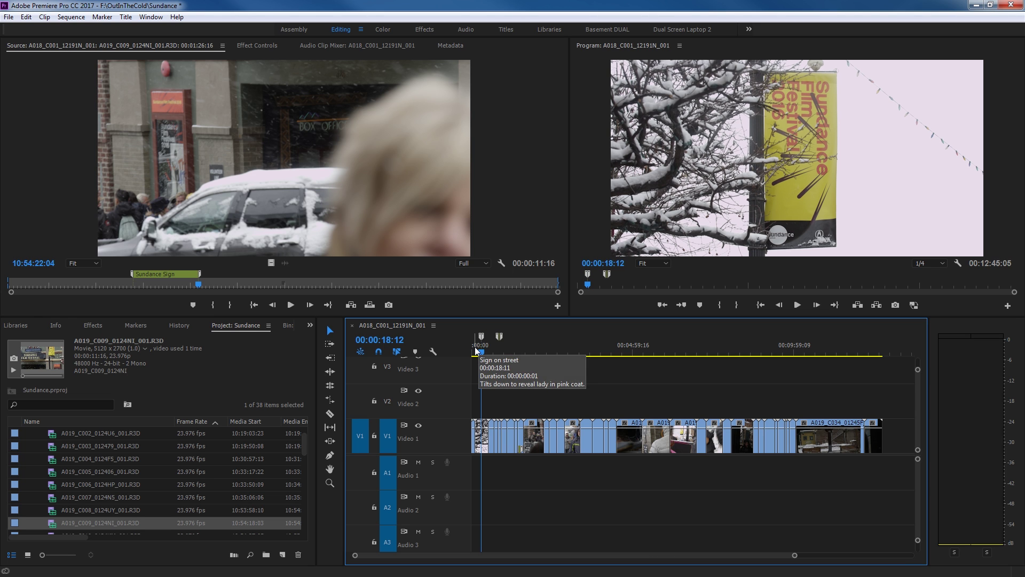
{"action": "key", "text": "backslash"}
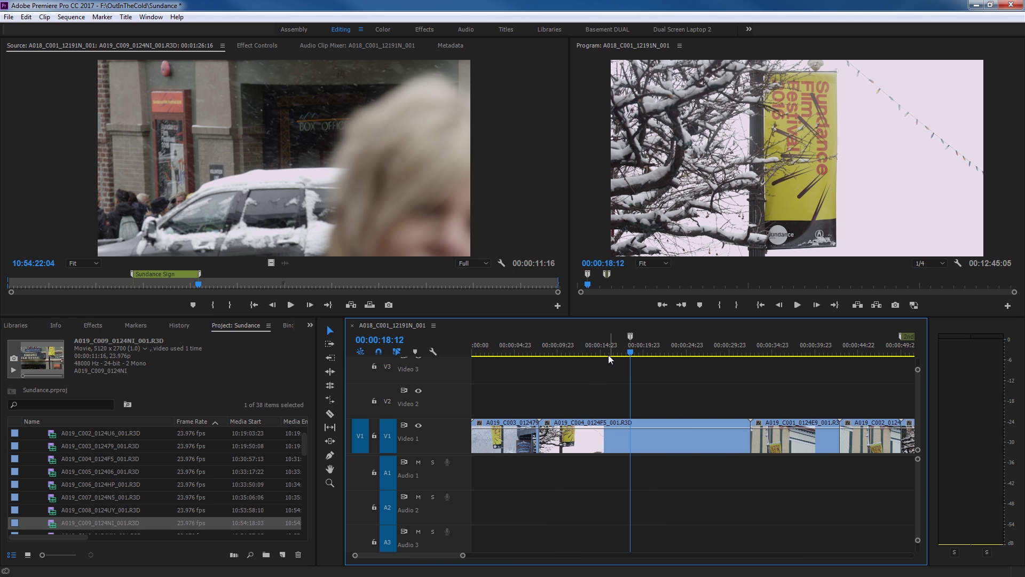
{"action": "mouse_move", "coordinate": [635, 334]}
{"action": "left_mouse_down"}
{"action": "mouse_move", "coordinate": [735, 345]}
{"action": "mouse_move", "coordinate": [659, 350]}
{"action": "mouse_move", "coordinate": [788, 347]}
{"action": "mouse_move", "coordinate": [675, 342]}
{"action": "left_mouse_up"}
{"action": "left_click", "coordinate": [658, 347]}
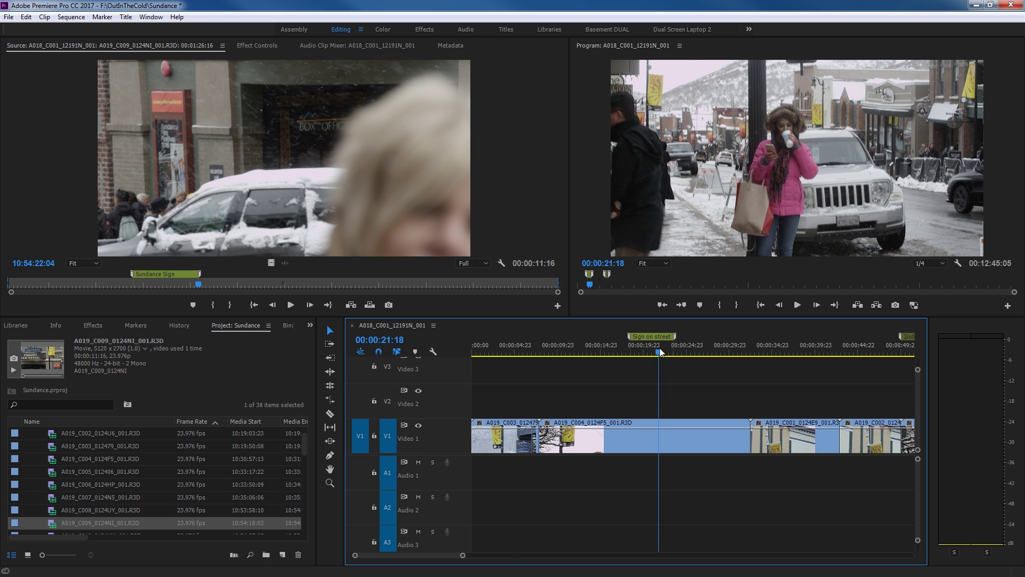
{"action": "key", "text": "minus"}
{"action": "key", "text": "minus"}
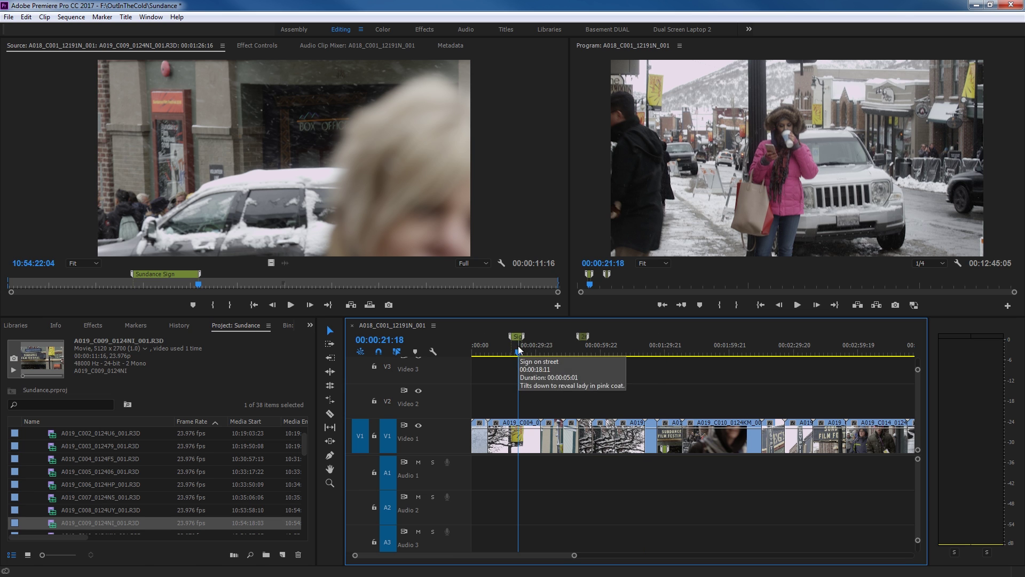
{"action": "key", "text": "equal"}
{"action": "key", "text": "equal"}
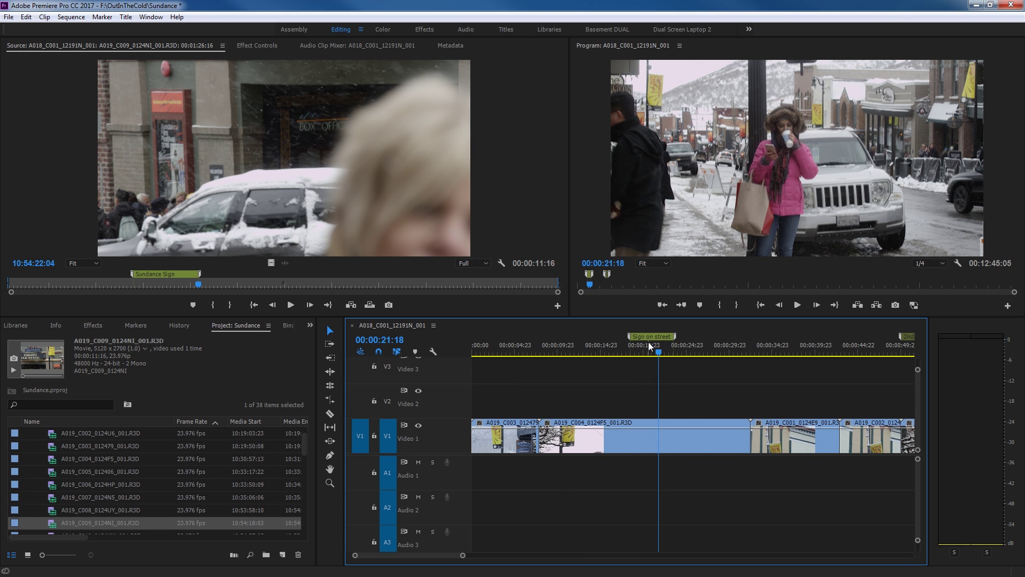
Step: Open the A019_C014 timeline clip with the "People walking toward camera" marker range in the Source monitor
{"action": "key", "text": "minus"}
{"action": "key", "text": "minus"}
{"action": "key", "text": "minus"}
{"action": "double_click", "coordinate": [574, 421]}
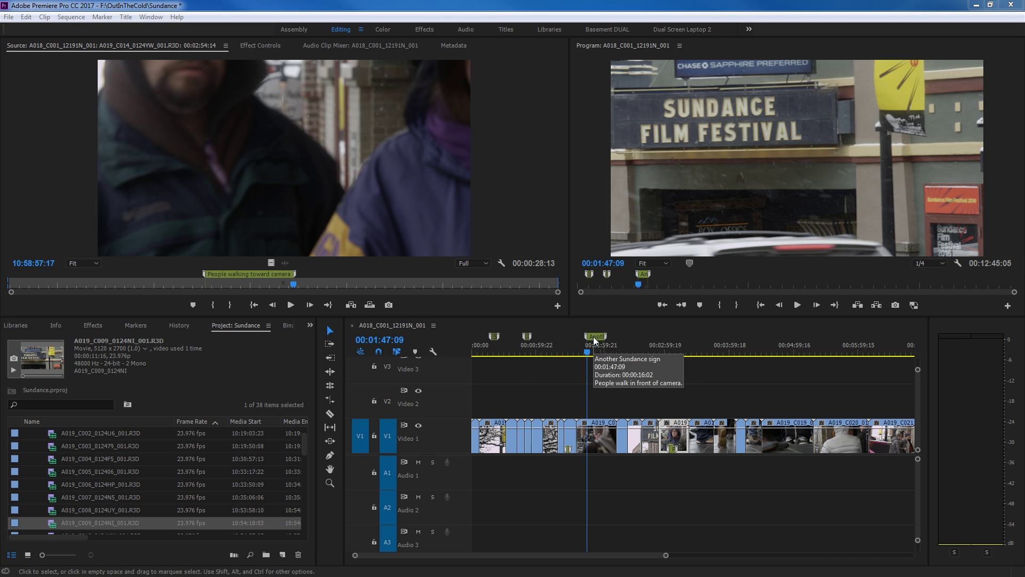
Step: Move the playhead between the sequence markers at 00:00:50:00 and 00:00:18:11, ending on "Another Sundance sign" at 00:01:47:09
{"action": "left_click", "coordinate": [527, 339]}
{"action": "left_click", "coordinate": [494, 337]}
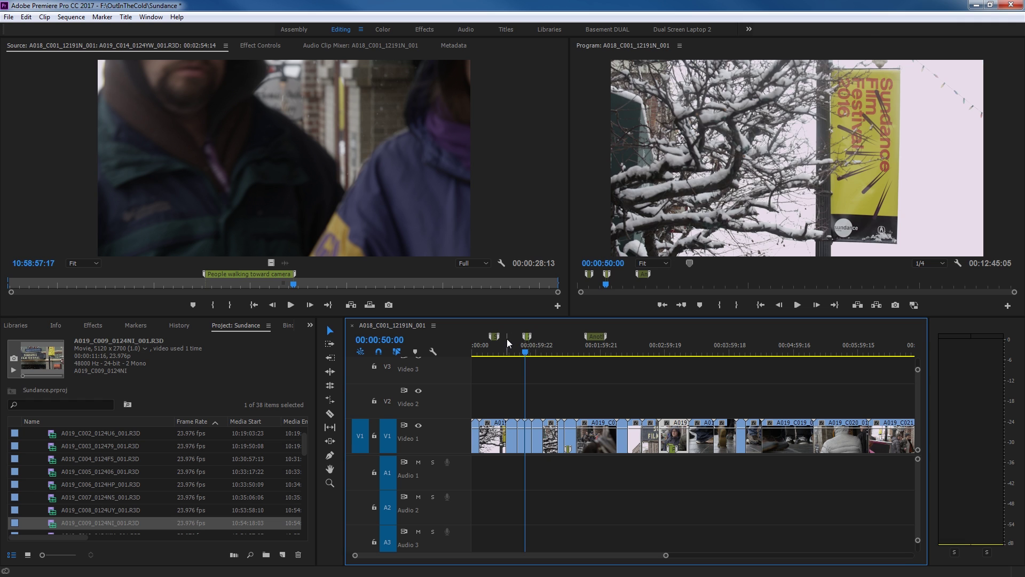
{"action": "left_click", "coordinate": [597, 337]}
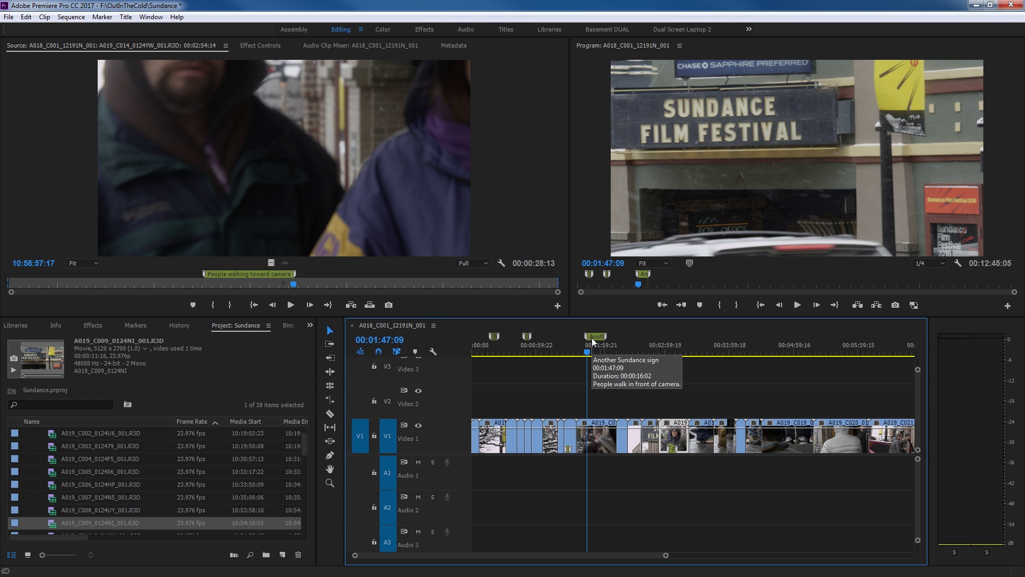
Step: Set the color of the "Another Sundance sign" sequence marker to blue
{"action": "double_click", "coordinate": [593, 338]}
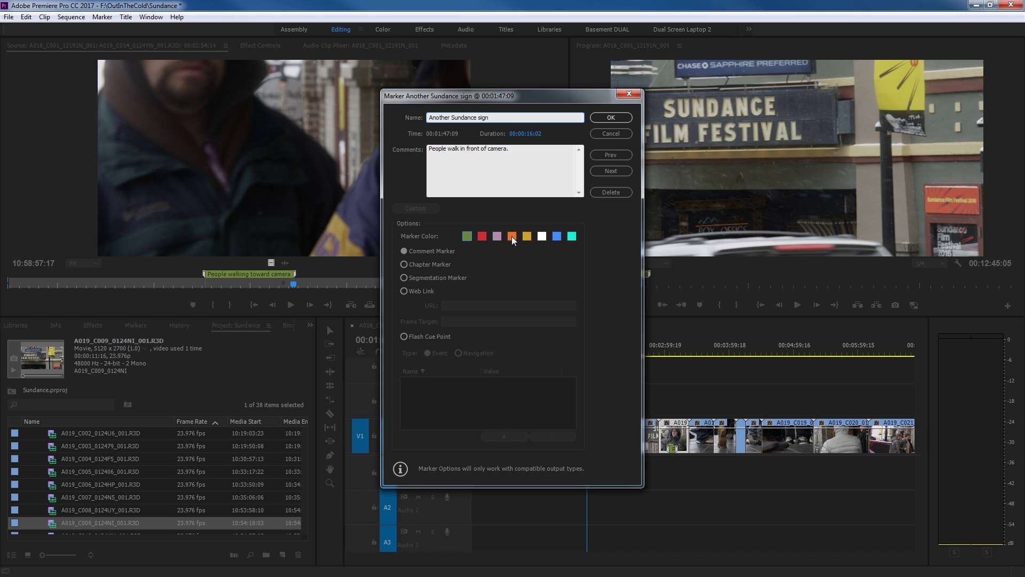
{"action": "left_click", "coordinate": [556, 237]}
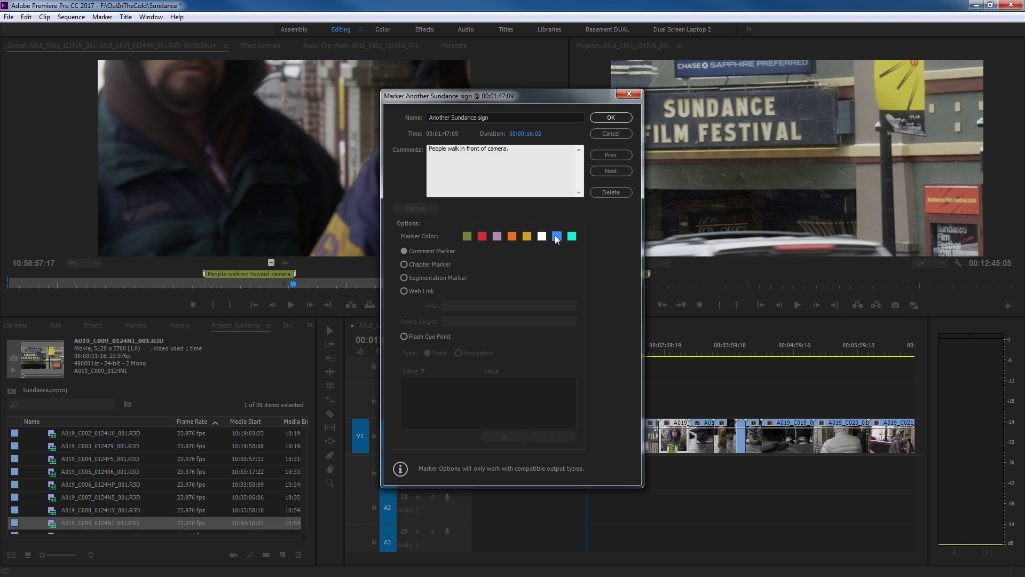
{"action": "left_click", "coordinate": [611, 116]}
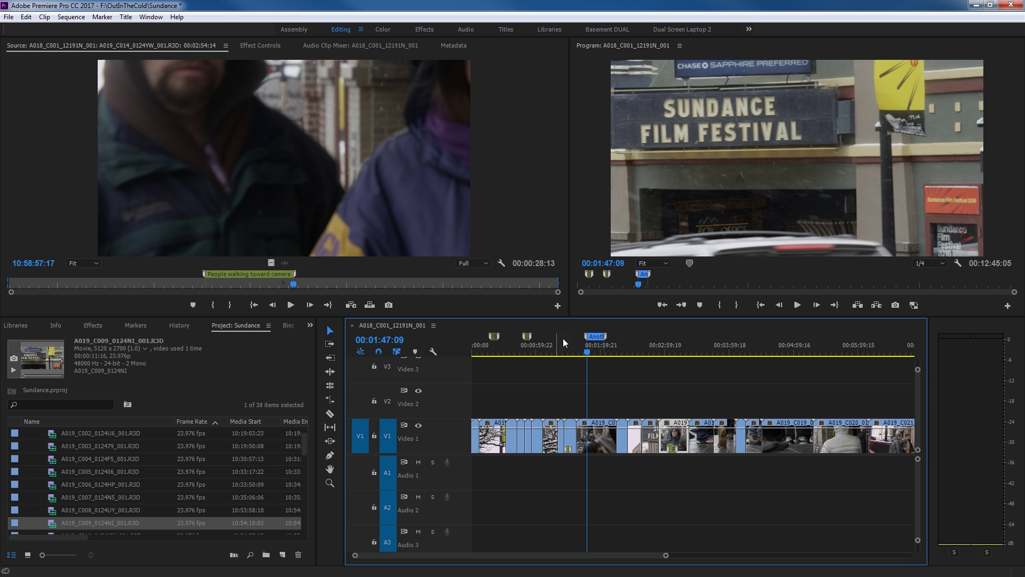
Step: Set the color of the "Sign on street" sequence marker at 00:00:18:11 to purple
{"action": "left_click", "coordinate": [495, 337]}
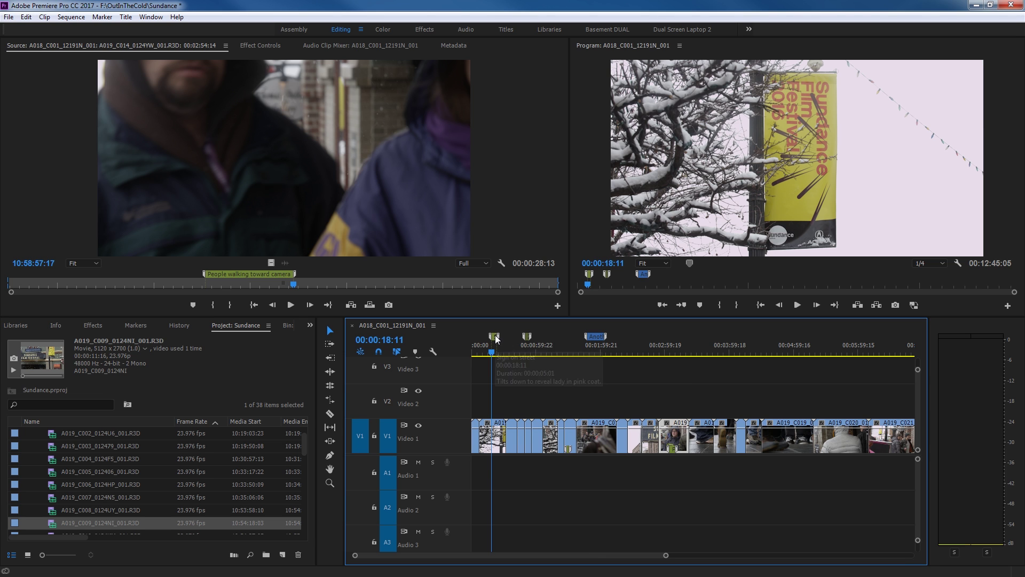
{"action": "double_click", "coordinate": [494, 337]}
{"action": "left_click", "coordinate": [499, 234]}
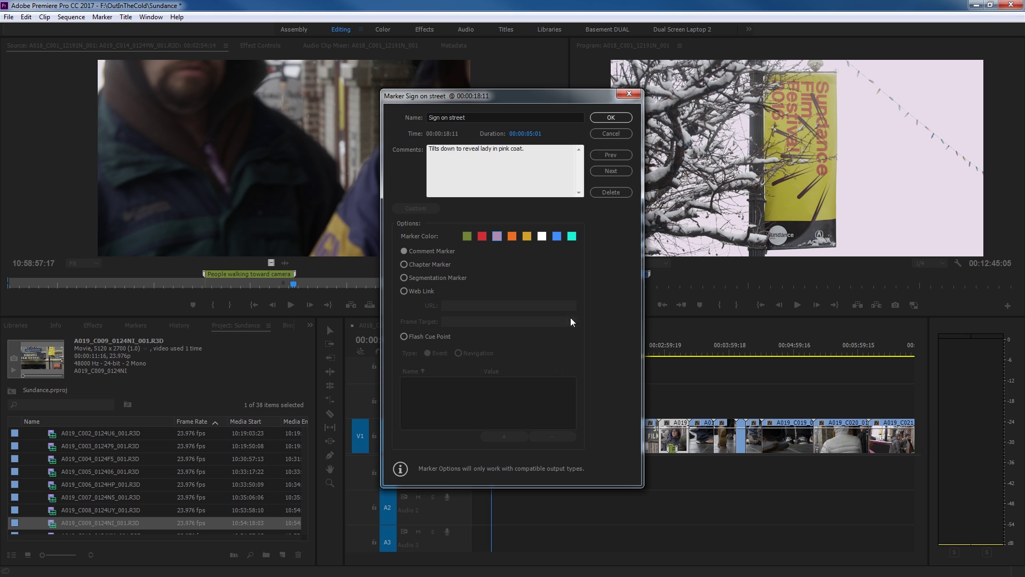
{"action": "left_click", "coordinate": [614, 120]}
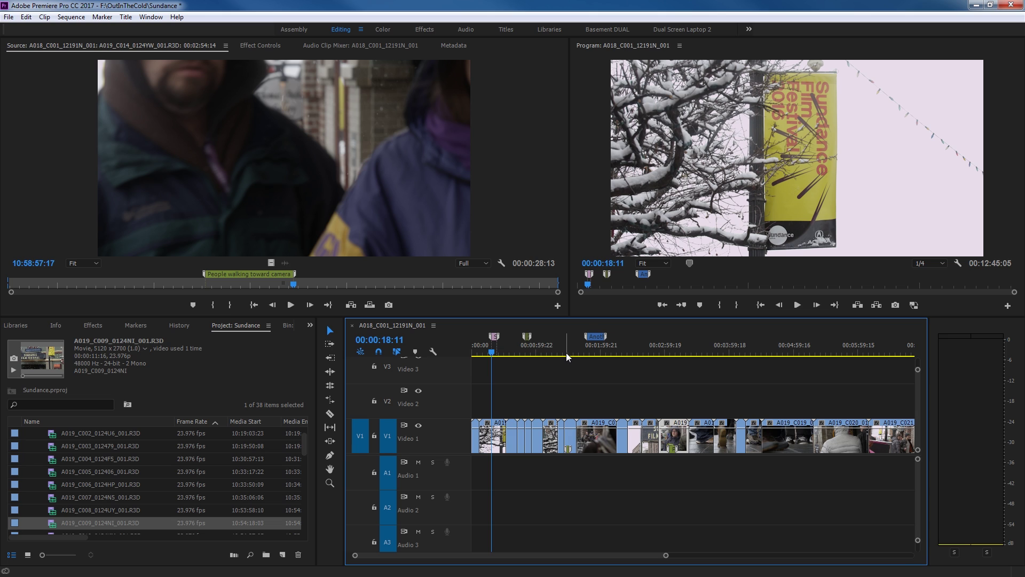
Step: Collapse the ROLL 01 bin in the project and display the list of the sequence's markers
{"action": "scroll", "coordinate": [209, 470], "scroll_direction": "up", "scroll_amount": 2}
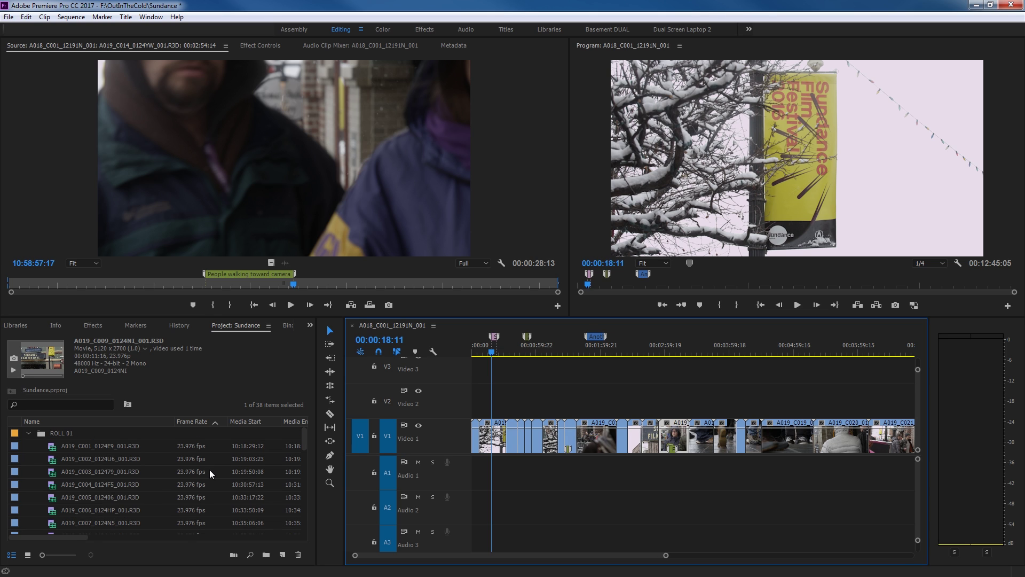
{"action": "left_click", "coordinate": [30, 433]}
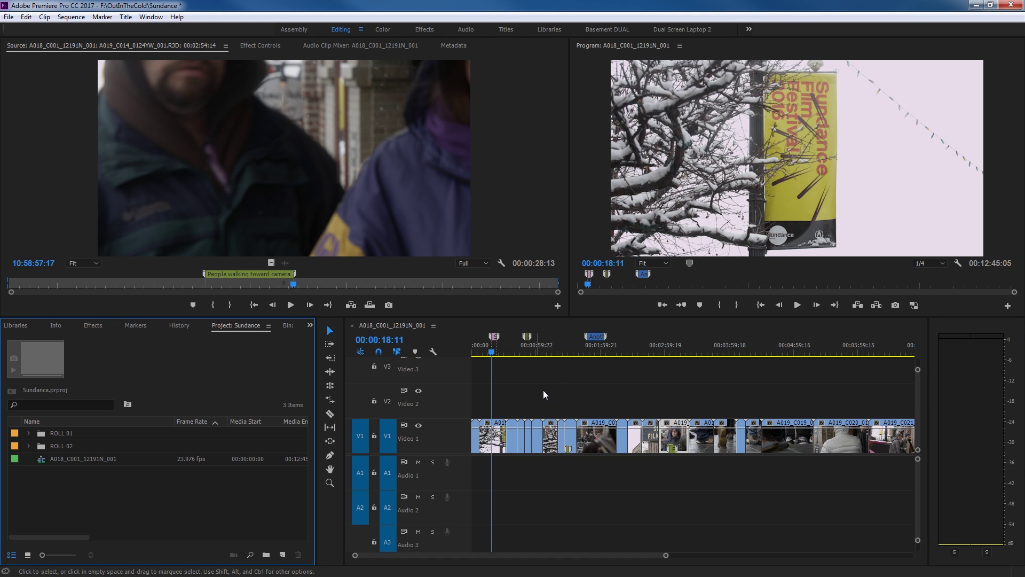
{"action": "left_click", "coordinate": [138, 329]}
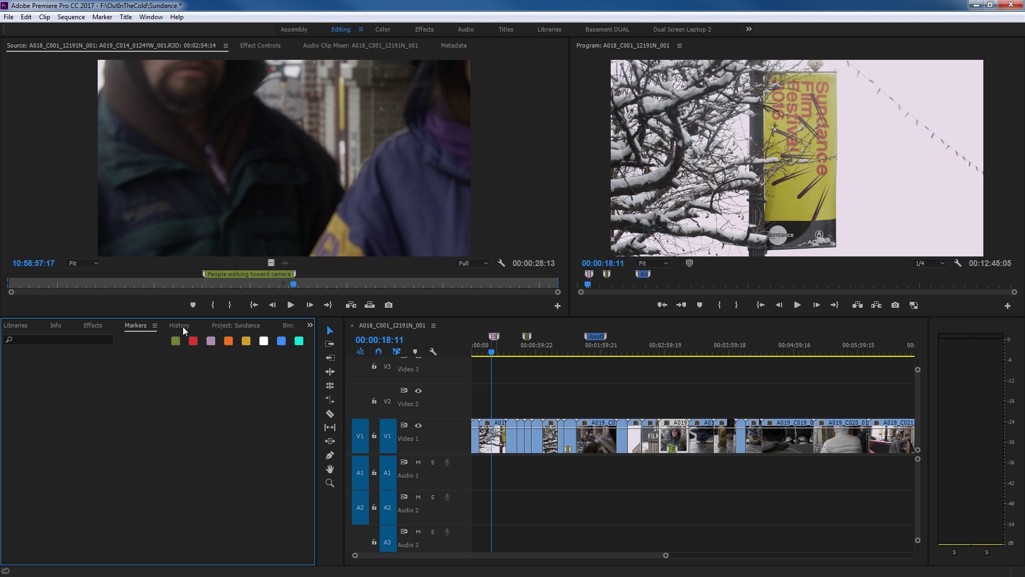
{"action": "left_click", "coordinate": [151, 17]}
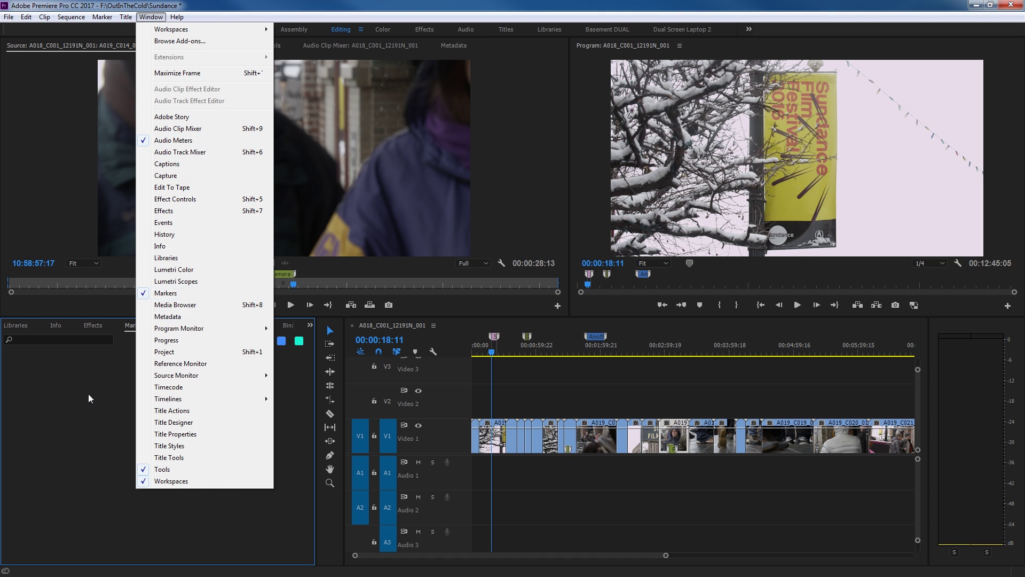
{"action": "left_click", "coordinate": [173, 293]}
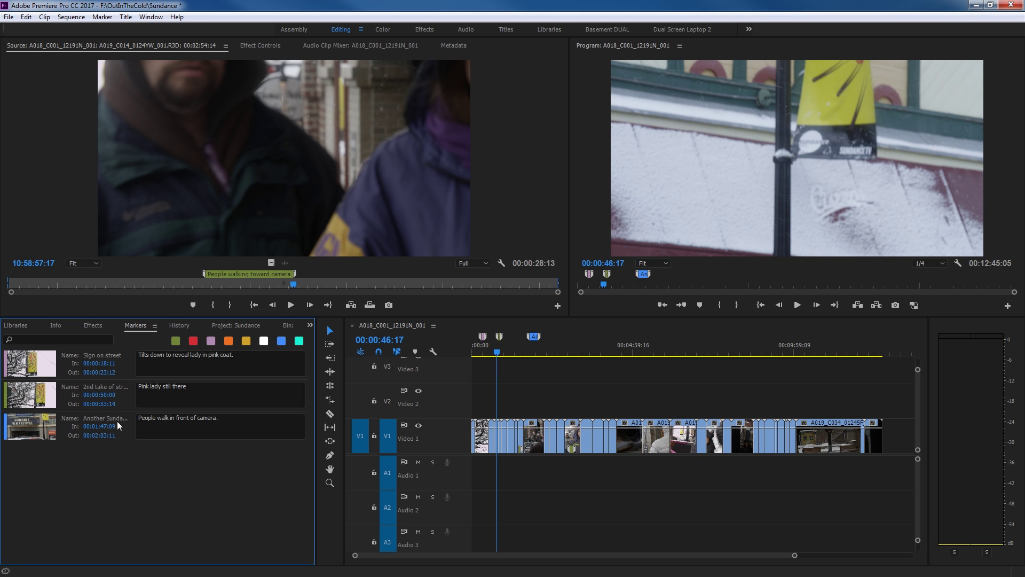
Step: Go to the 00:00:50:00 marker from the marker list, search the list for "pink" and clear the search
{"action": "left_click", "coordinate": [92, 403]}
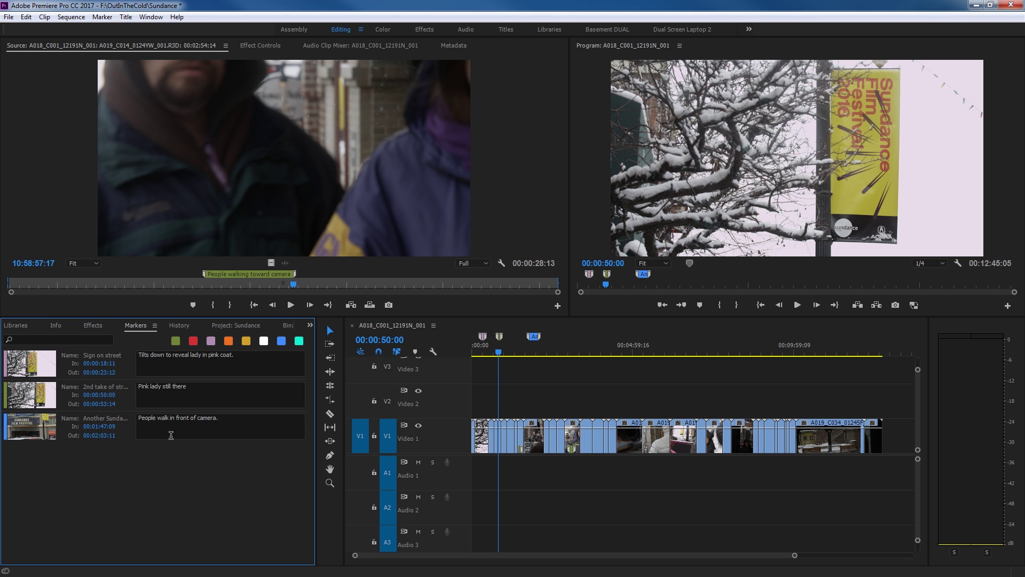
{"action": "left_click", "coordinate": [28, 338]}
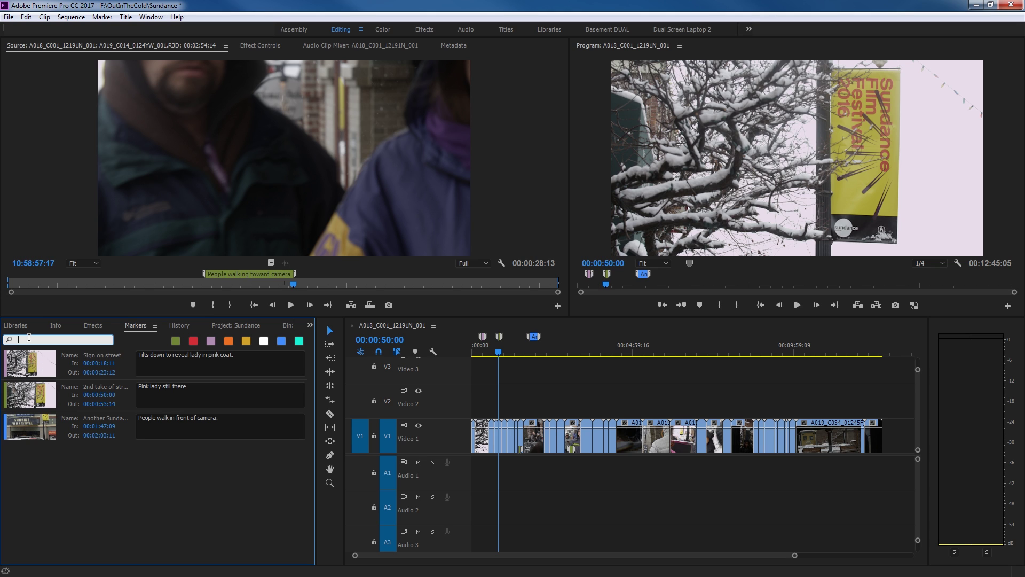
{"action": "type", "text": "pink"}
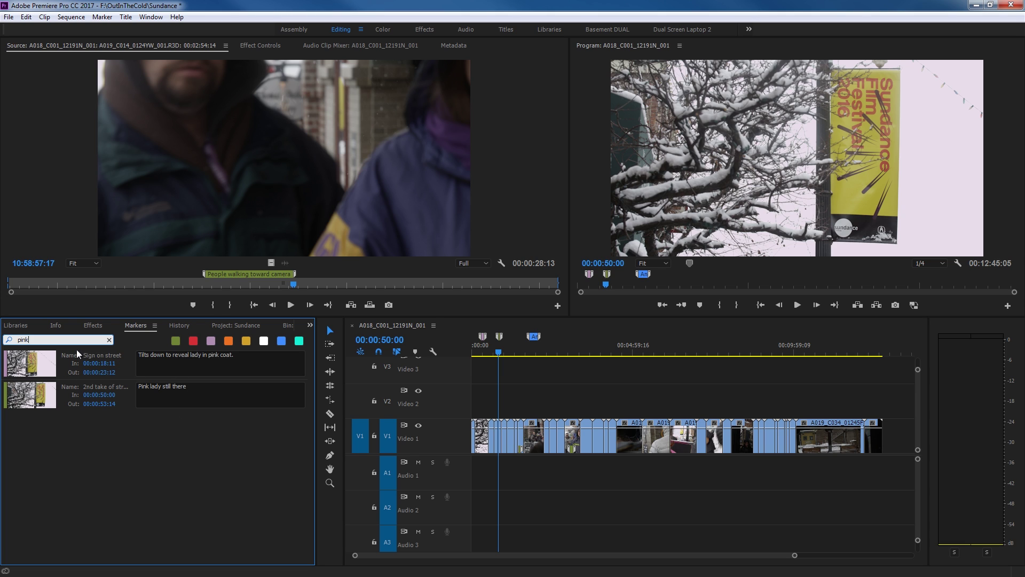
{"action": "left_click", "coordinate": [109, 341]}
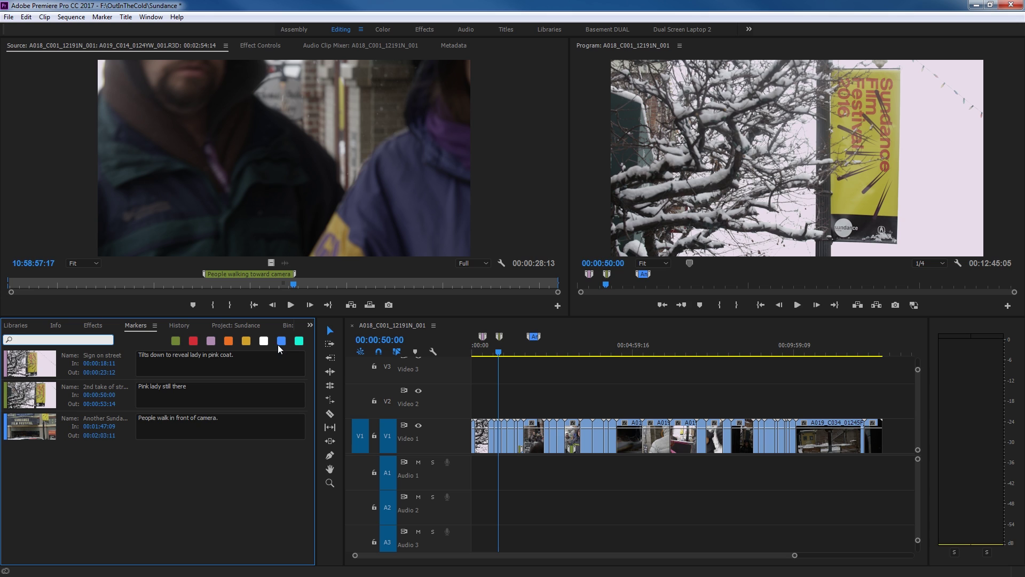
Step: Filter the marker list by green and blue markers, and remove both color filters again
{"action": "left_click", "coordinate": [178, 340]}
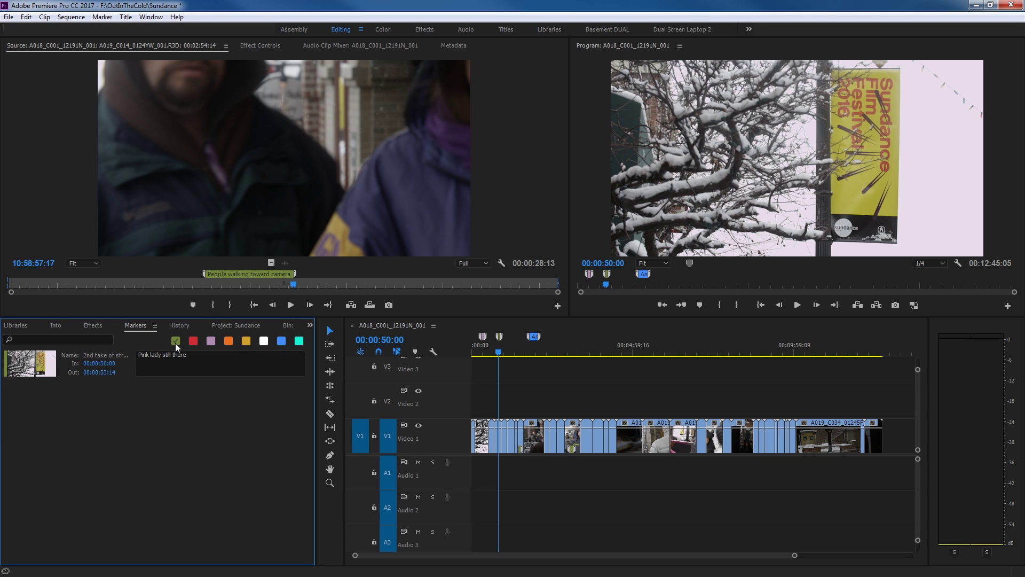
{"action": "left_click", "coordinate": [280, 341]}
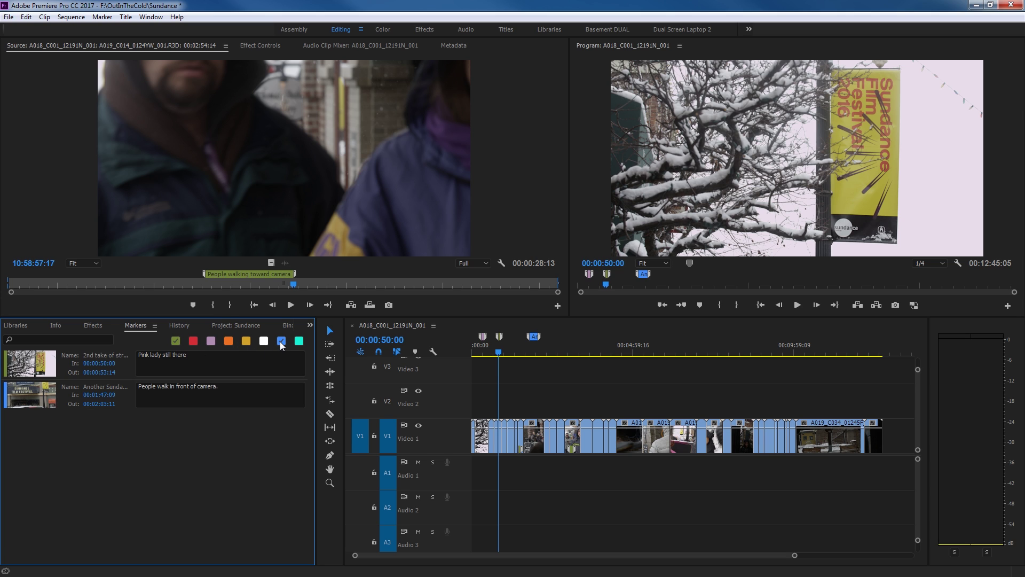
{"action": "left_click", "coordinate": [280, 340]}
{"action": "left_click", "coordinate": [177, 340]}
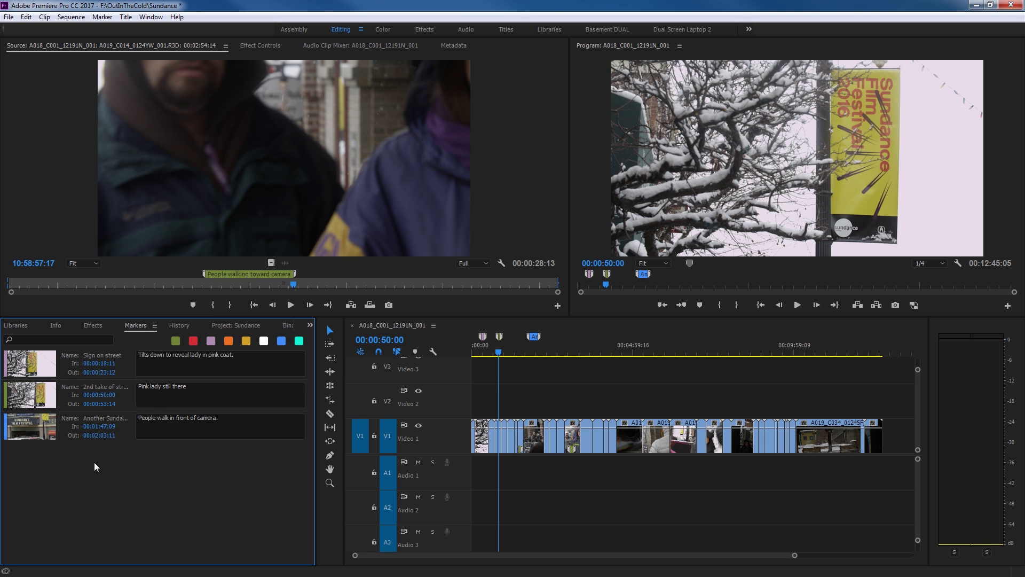
Step: Jump to the markers from last to first using the marker list and review the "Sign on street" marker's settings without changing them
{"action": "left_click", "coordinate": [47, 430]}
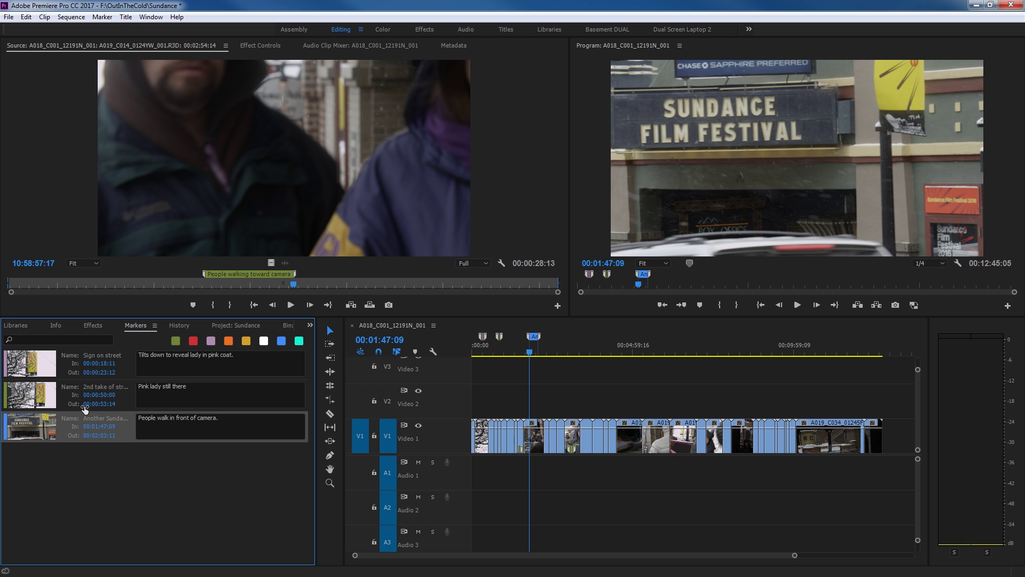
{"action": "left_click", "coordinate": [53, 402]}
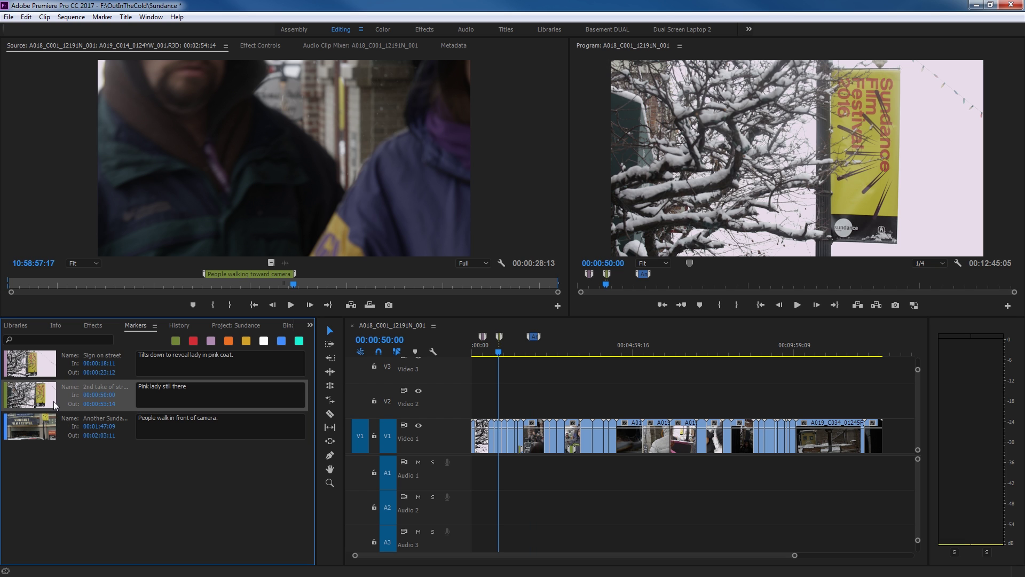
{"action": "double_click", "coordinate": [43, 368]}
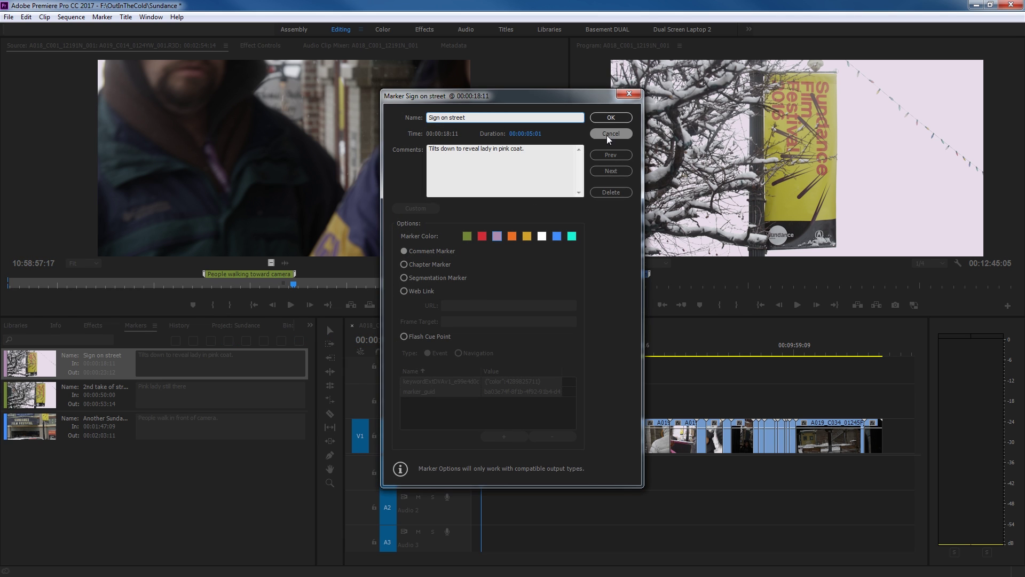
{"action": "left_click", "coordinate": [629, 95]}
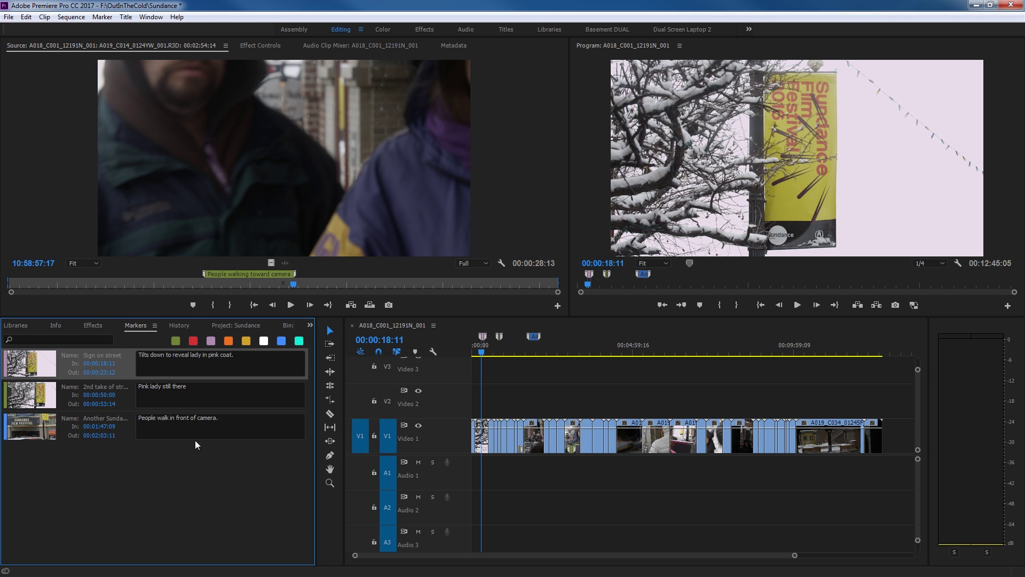
Step: Show all clip markers in the sequence, search them for "sundance", and restore the marker list to the sequence markers
{"action": "left_click", "coordinate": [155, 326]}
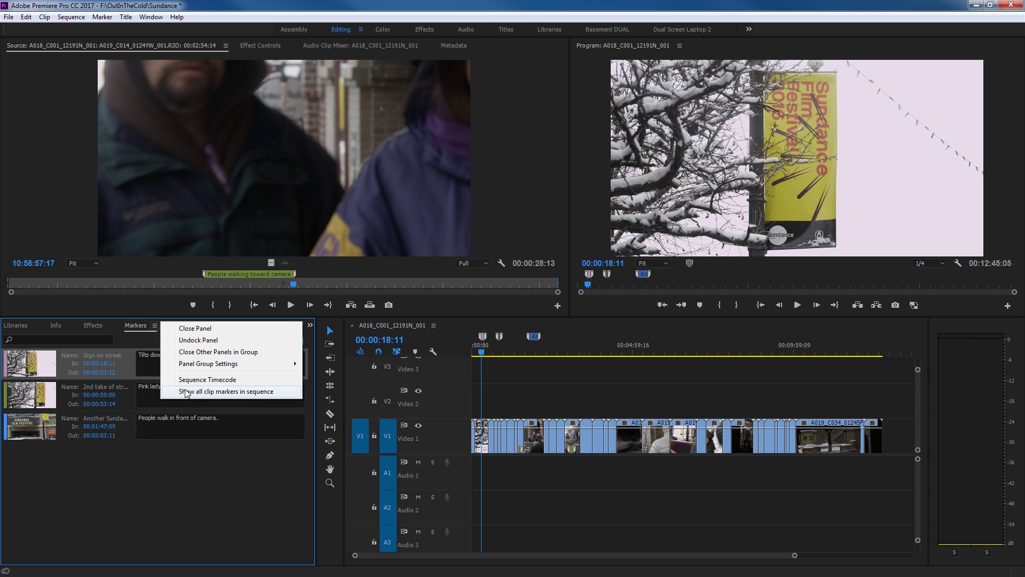
{"action": "left_click", "coordinate": [229, 393]}
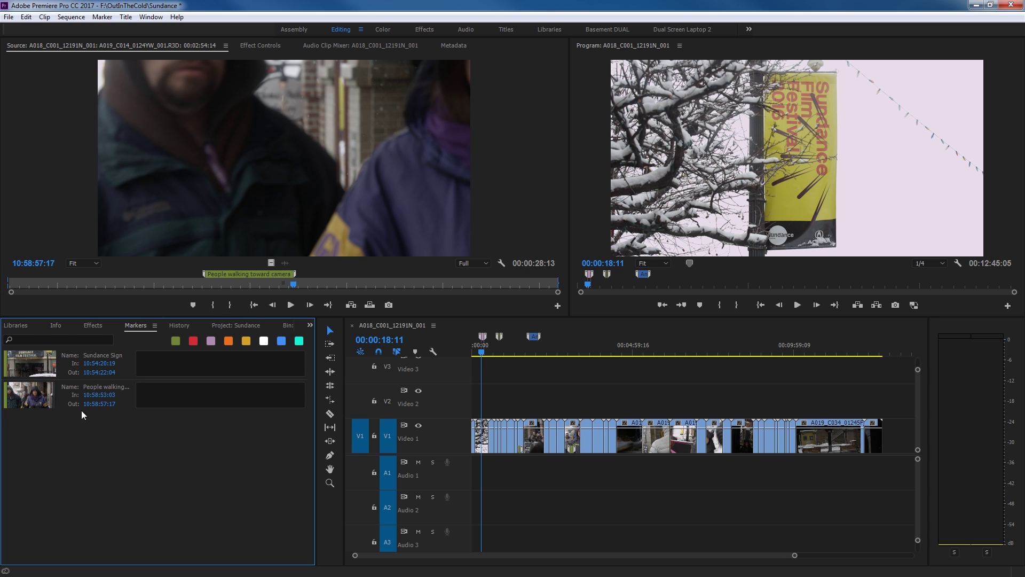
{"action": "left_click", "coordinate": [61, 337]}
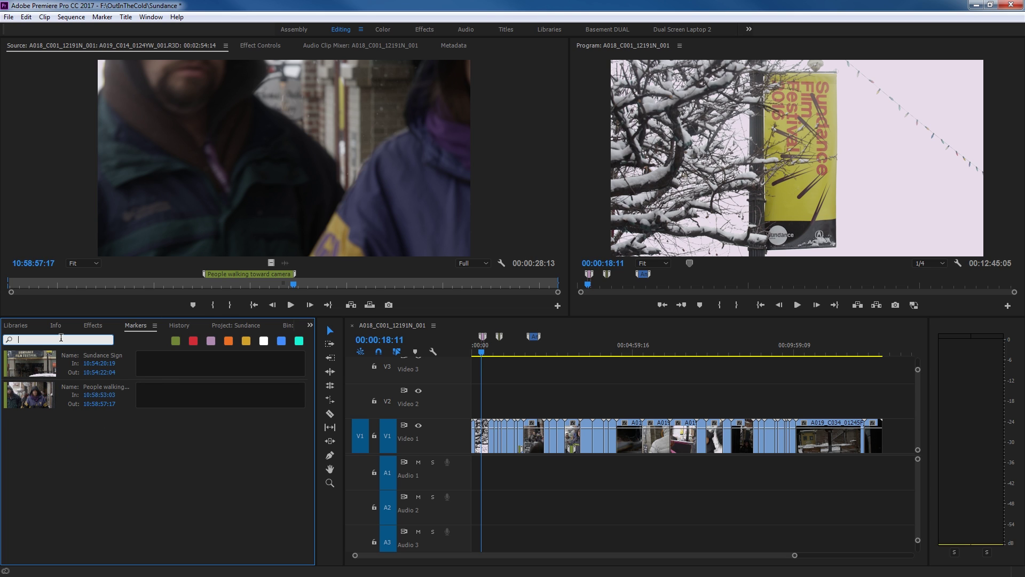
{"action": "type", "text": "sundance"}
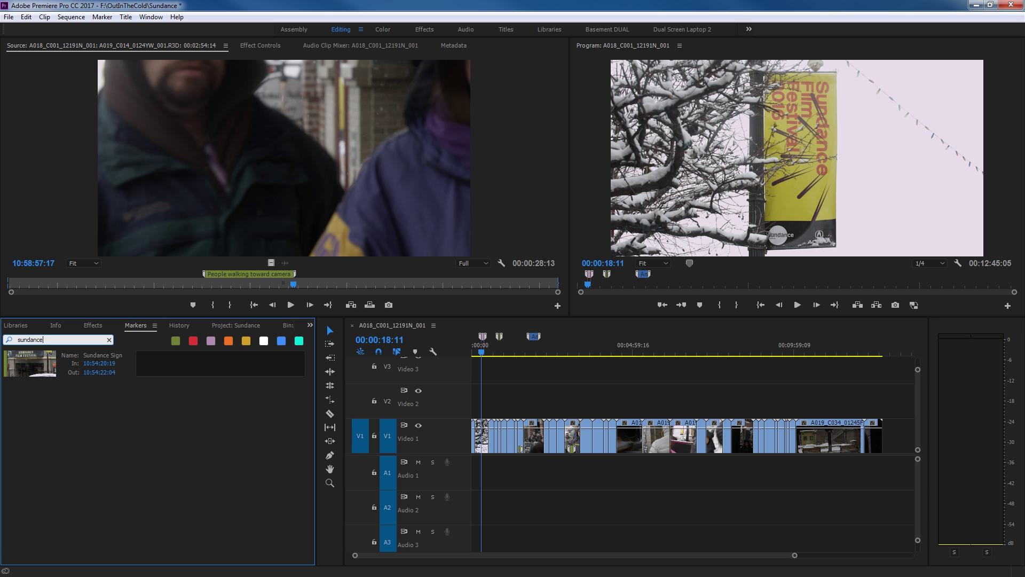
{"action": "left_click", "coordinate": [109, 340]}
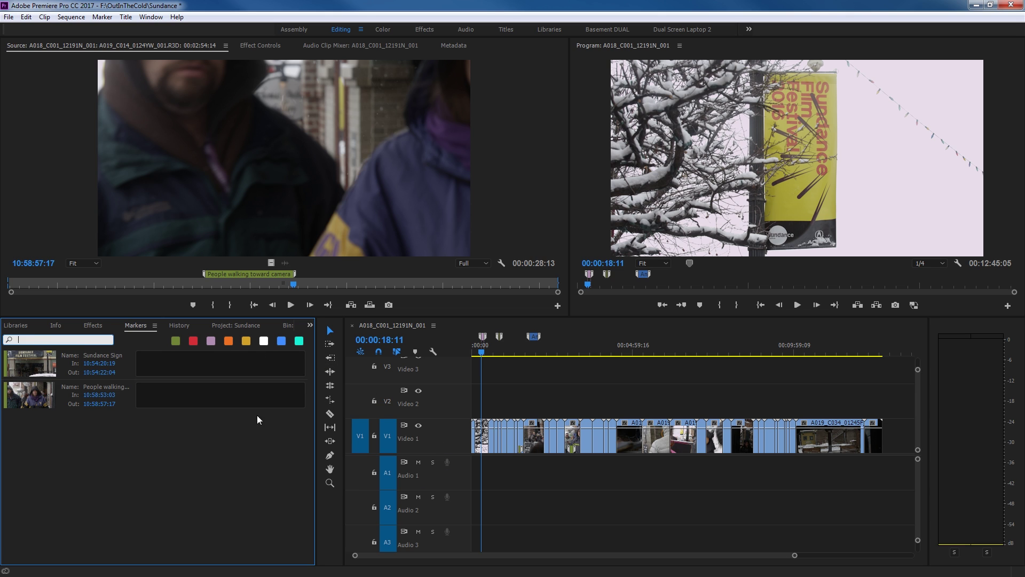
{"action": "left_click", "coordinate": [154, 326]}
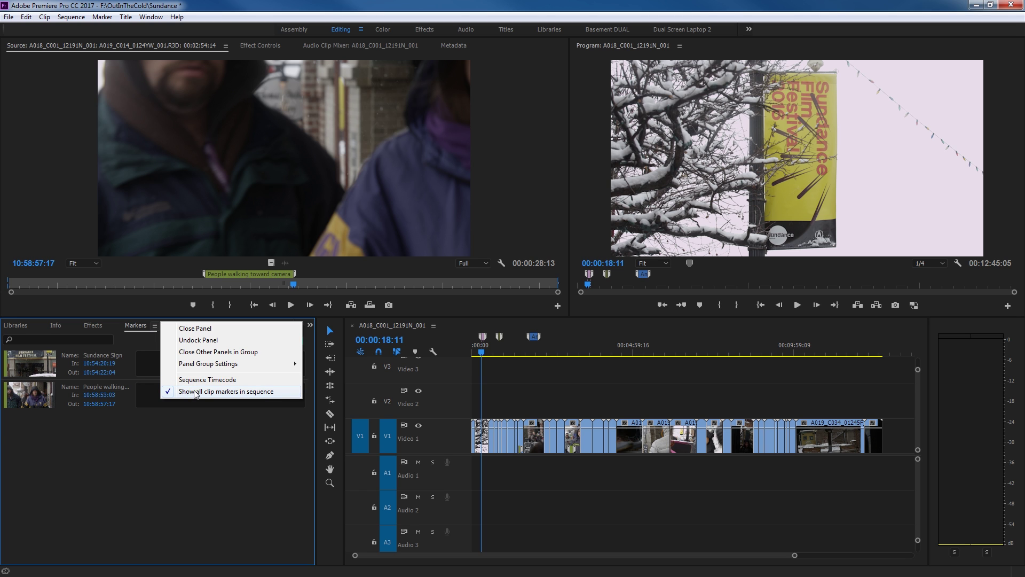
{"action": "left_click", "coordinate": [188, 392]}
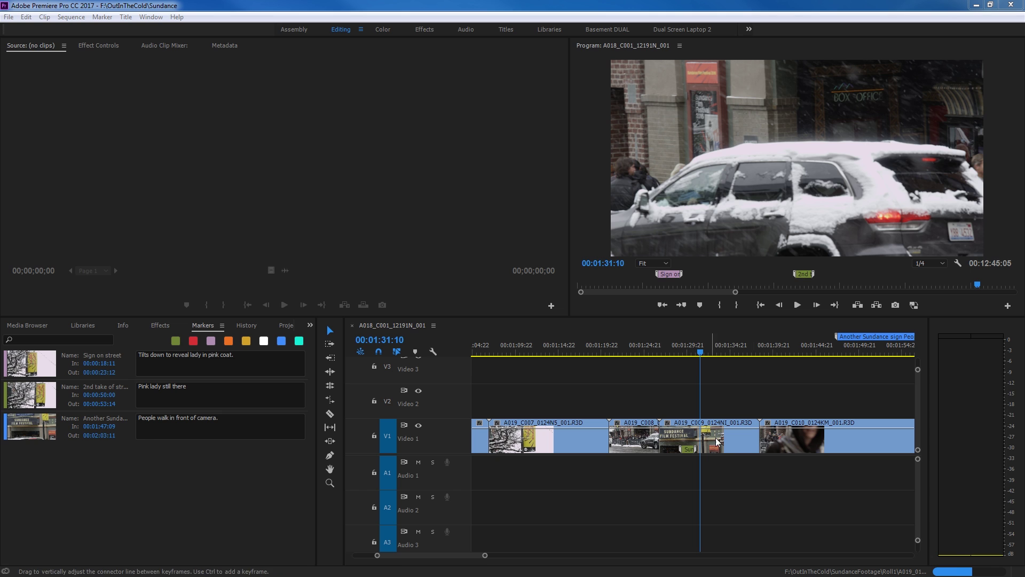
Step: Select the A019_C009_0124NI_001.R3D clip in the timeline and review the clip marker and XMP settings in the Media preferences without changing them
{"action": "left_click", "coordinate": [690, 354]}
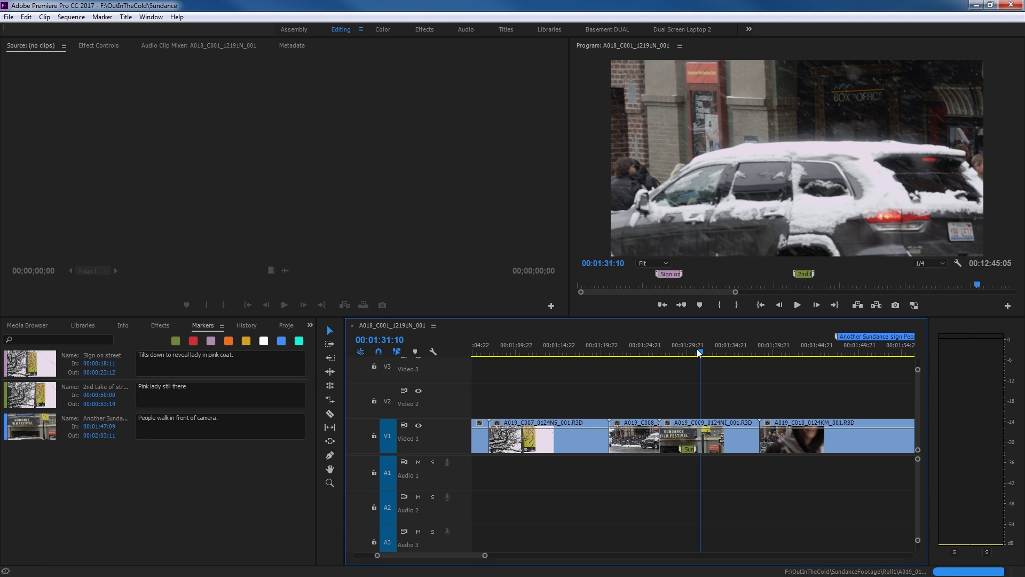
{"action": "left_click", "coordinate": [687, 451]}
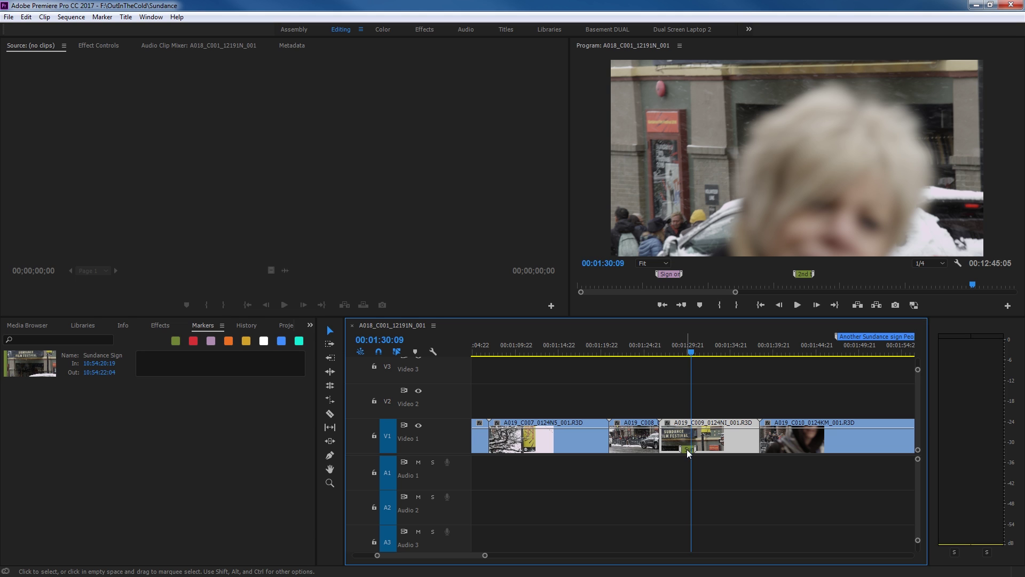
{"action": "left_click", "coordinate": [25, 16]}
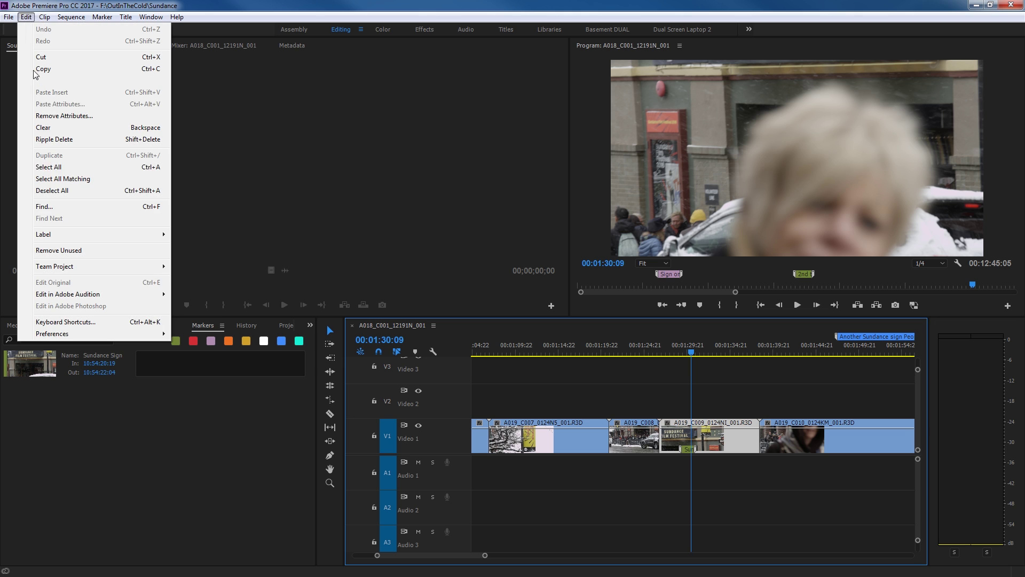
{"action": "mouse_move", "coordinate": [110, 334]}
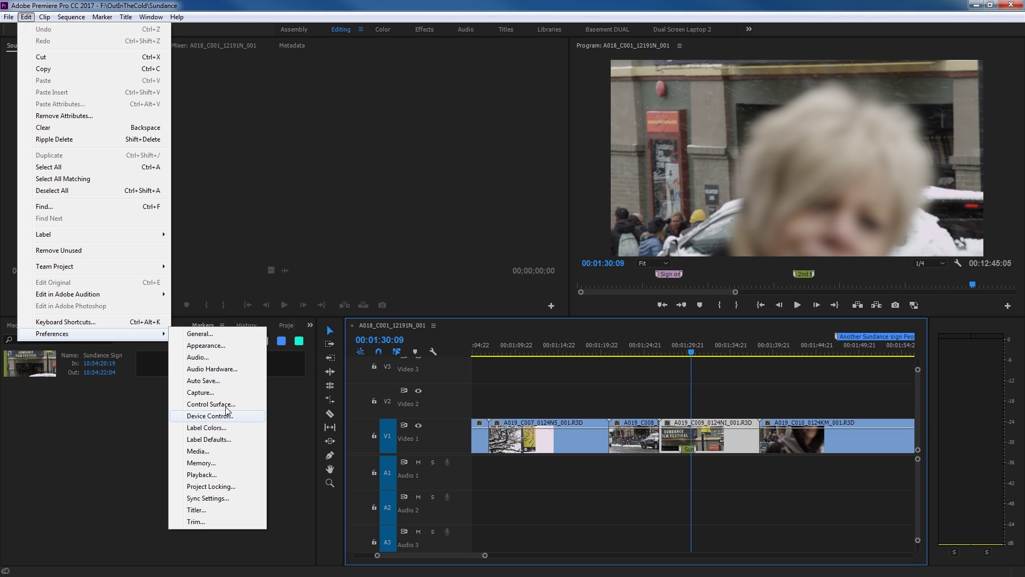
{"action": "left_click", "coordinate": [214, 451]}
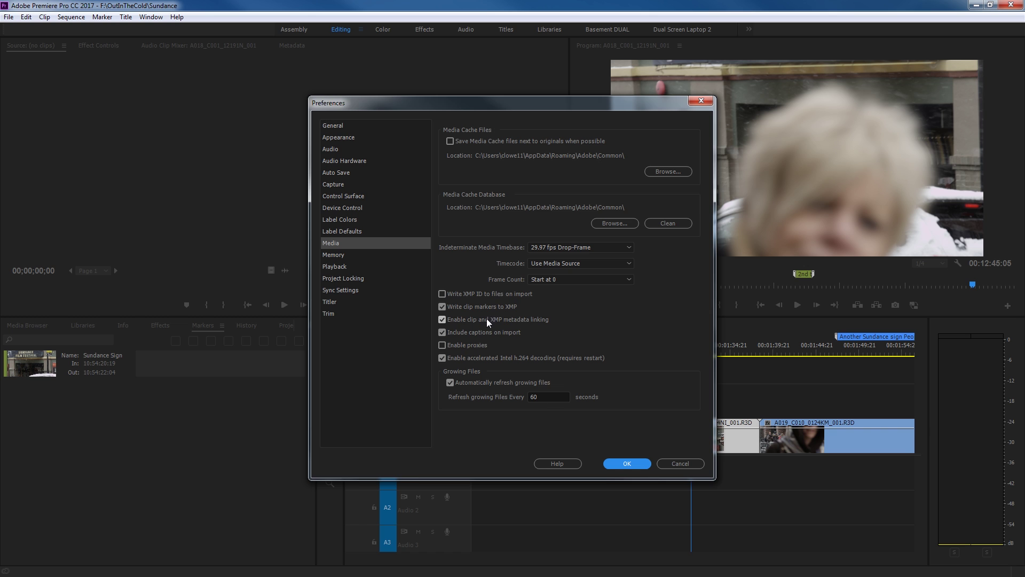
{"action": "left_click", "coordinate": [668, 461]}
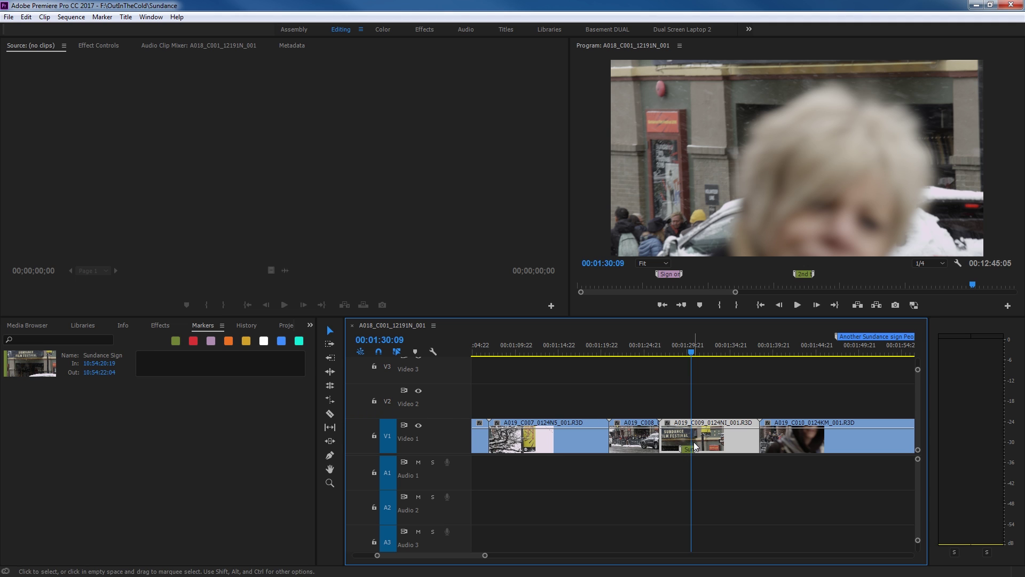
Step: Create a new project named STUFF in the F:\OutInTheCold folder
{"action": "left_click", "coordinate": [9, 16]}
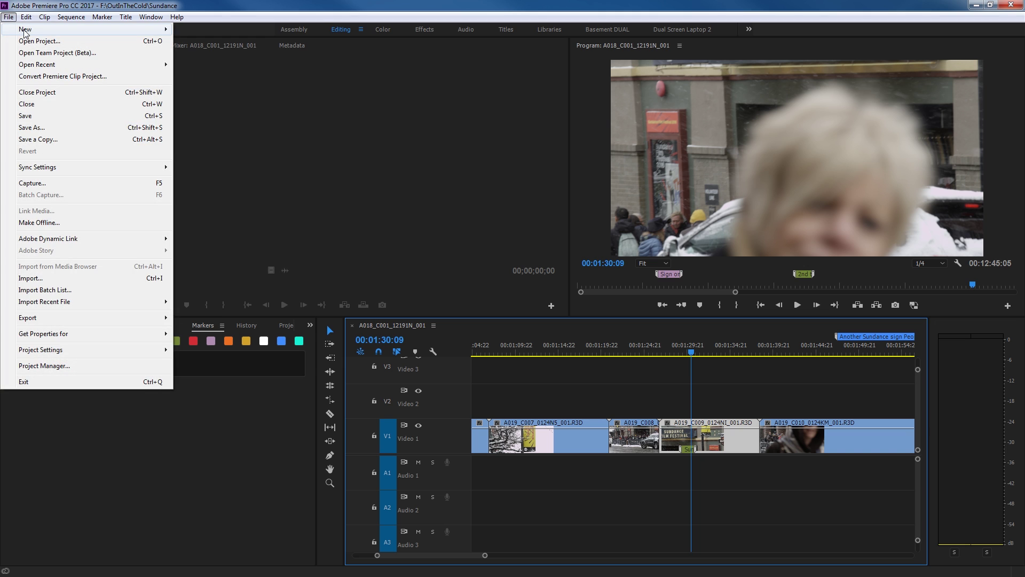
{"action": "mouse_move", "coordinate": [80, 31]}
{"action": "left_click", "coordinate": [201, 30]}
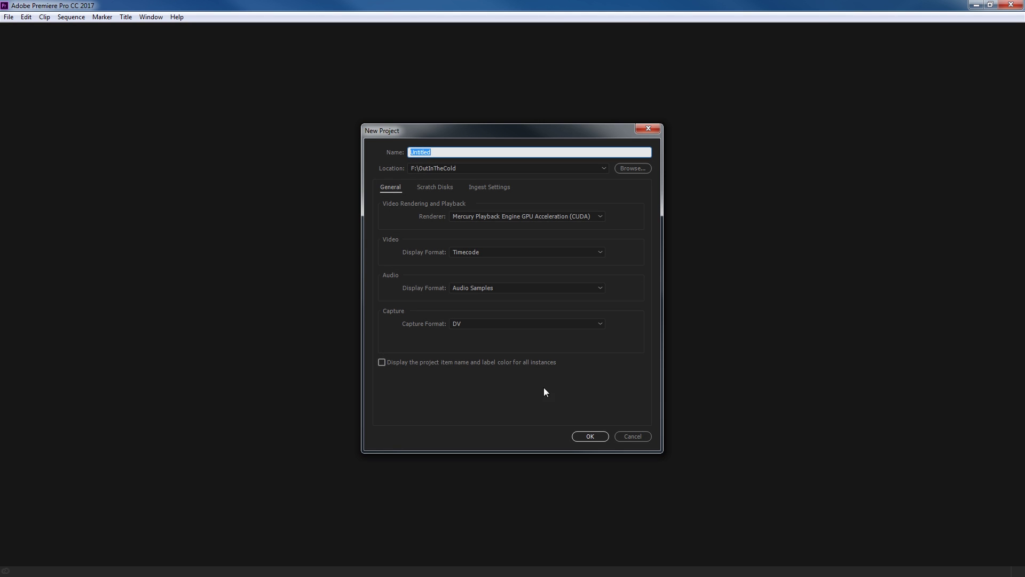
{"action": "type", "text": "STUFF"}
{"action": "key", "text": "Return"}
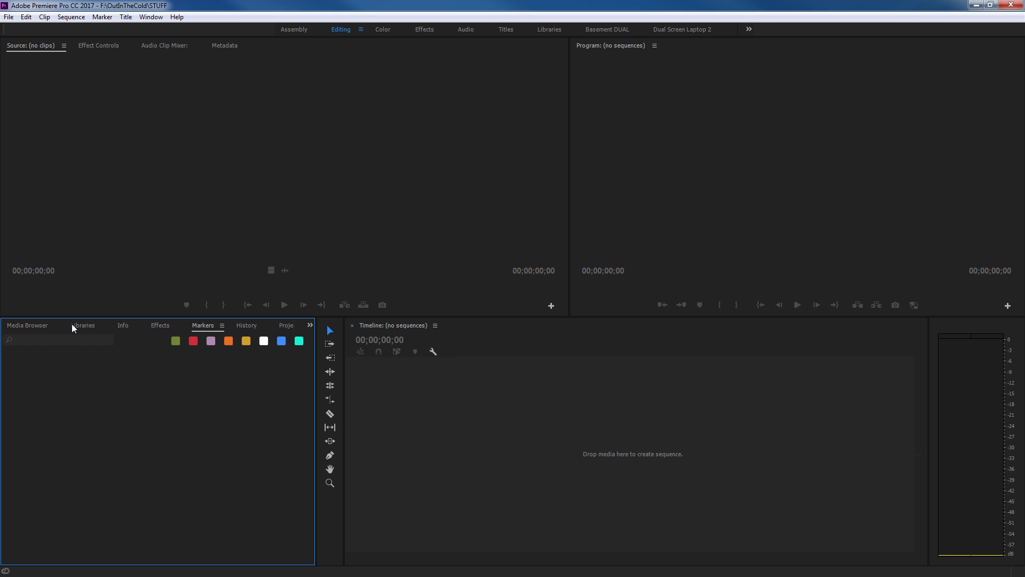
Step: Import A019_C009_0124NI_001.R3D from the Roll1 footage folder and create a sequence from the clip
{"action": "left_click", "coordinate": [40, 325]}
{"action": "left_click", "coordinate": [91, 495]}
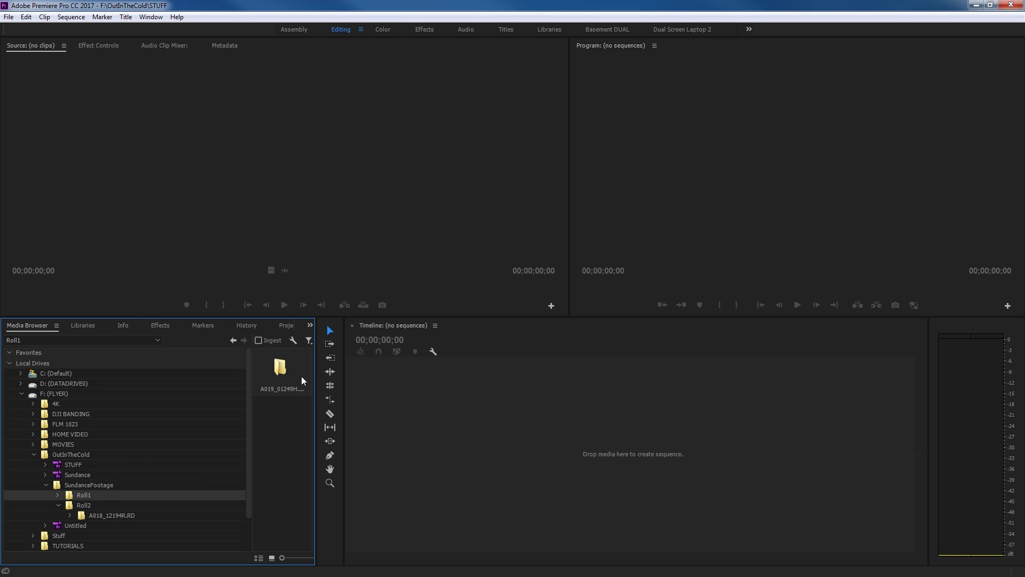
{"action": "double_click", "coordinate": [287, 375]}
{"action": "key", "text": "grave"}
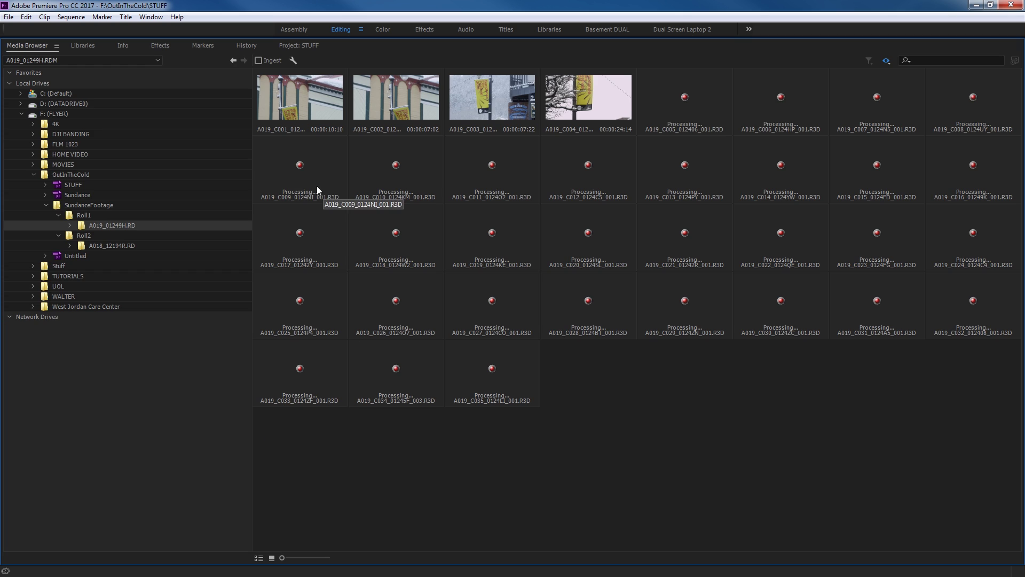
{"action": "right_click", "coordinate": [296, 169]}
{"action": "left_click", "coordinate": [315, 184]}
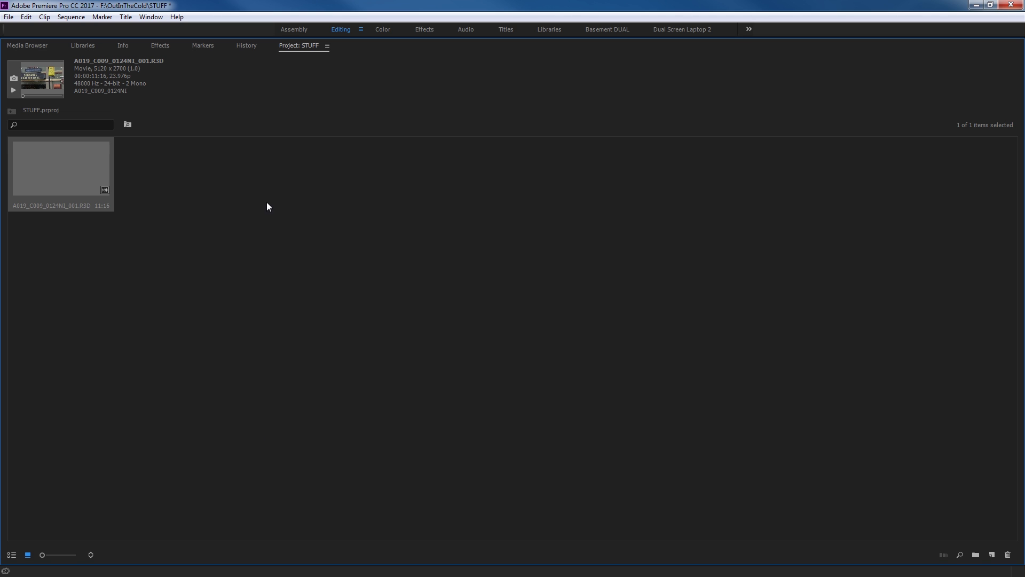
{"action": "key", "text": "grave"}
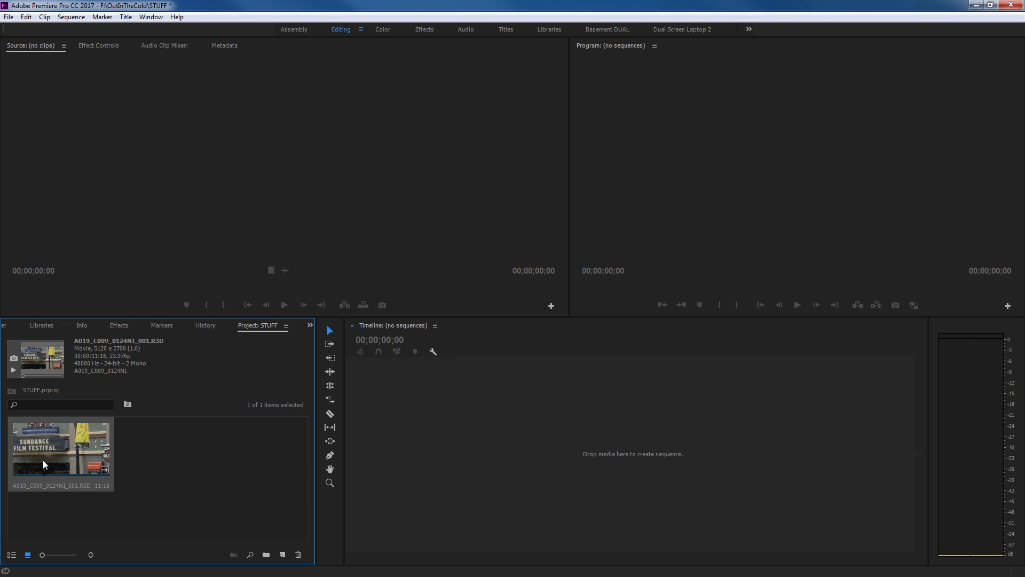
{"action": "left_click_drag", "start_coordinate": [51, 443], "coordinate": [470, 474]}
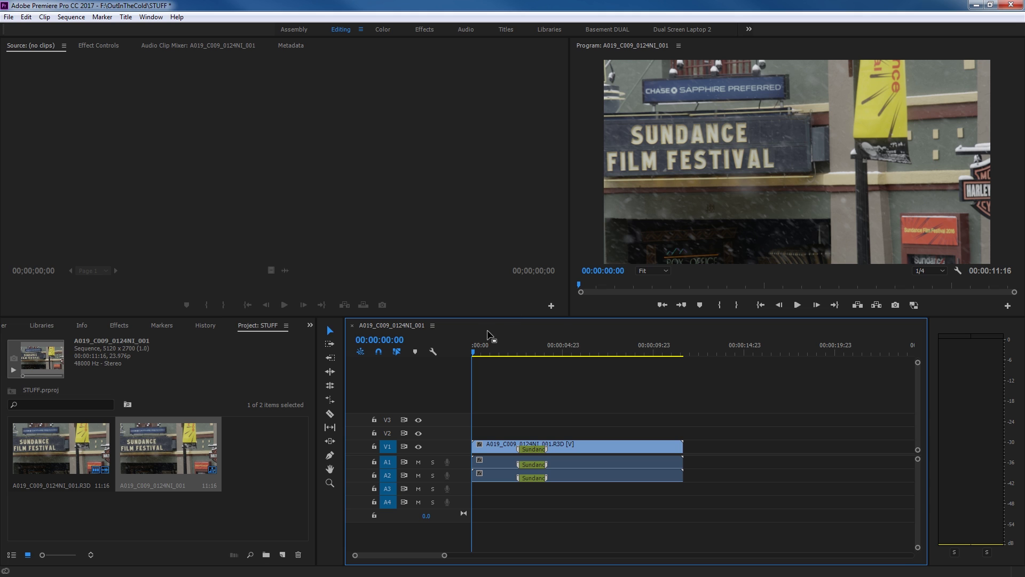
Step: Review the Media preferences and the folder selection for the media cache database without changing any setting
{"action": "left_click", "coordinate": [26, 17]}
{"action": "mouse_move", "coordinate": [54, 337]}
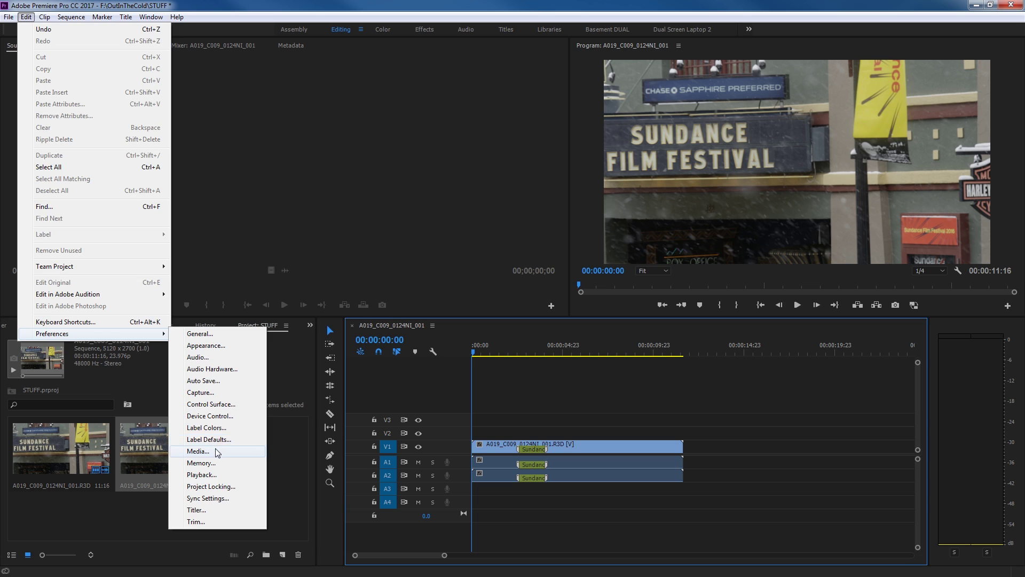
{"action": "left_click", "coordinate": [198, 451]}
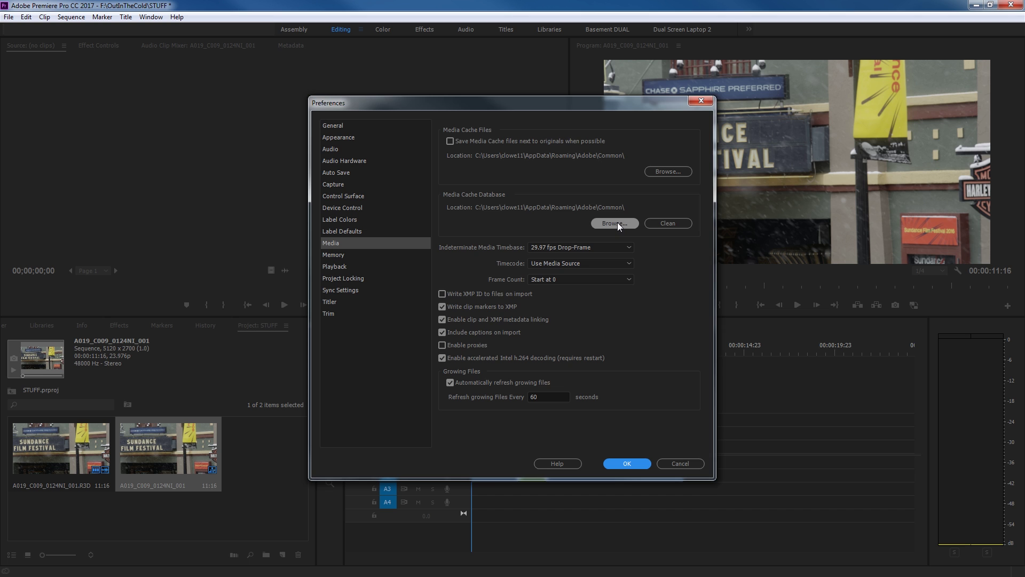
{"action": "left_click", "coordinate": [617, 222]}
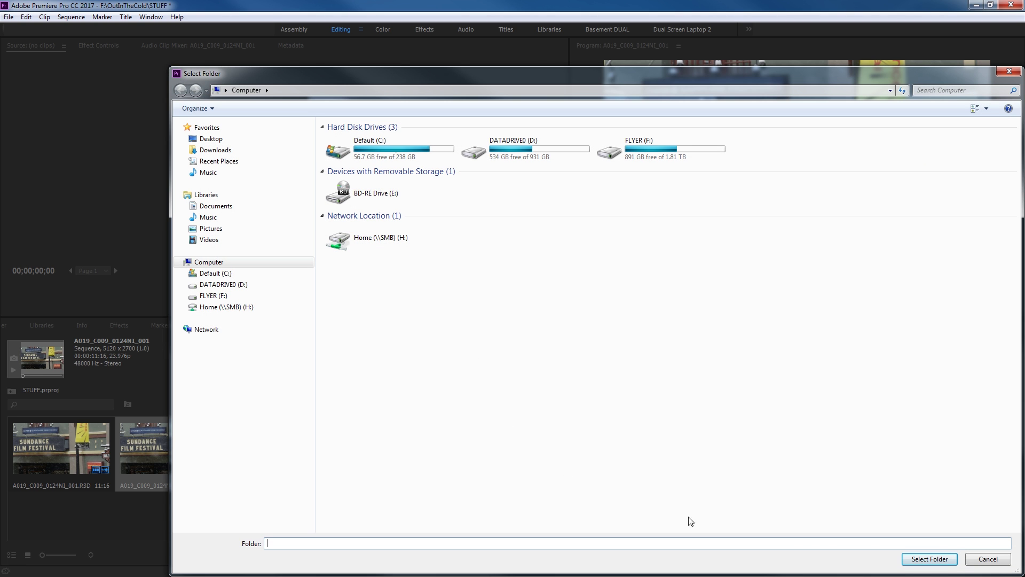
{"action": "left_click", "coordinate": [992, 559]}
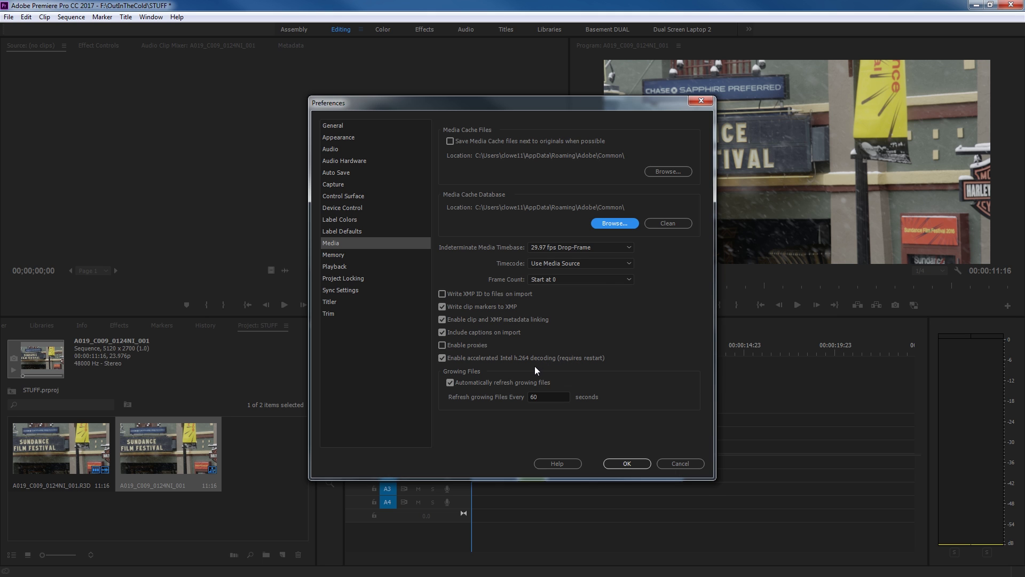
{"action": "left_click", "coordinate": [674, 462]}
Step: Reopen the recent Sundance project from F:\OutInTheCold
{"action": "left_click", "coordinate": [8, 16]}
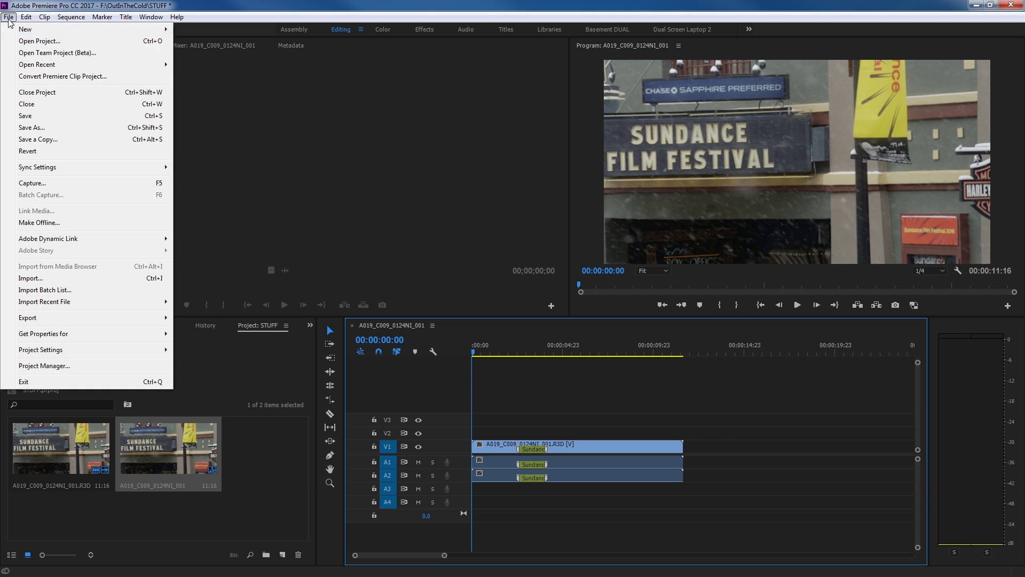
{"action": "mouse_move", "coordinate": [74, 65]}
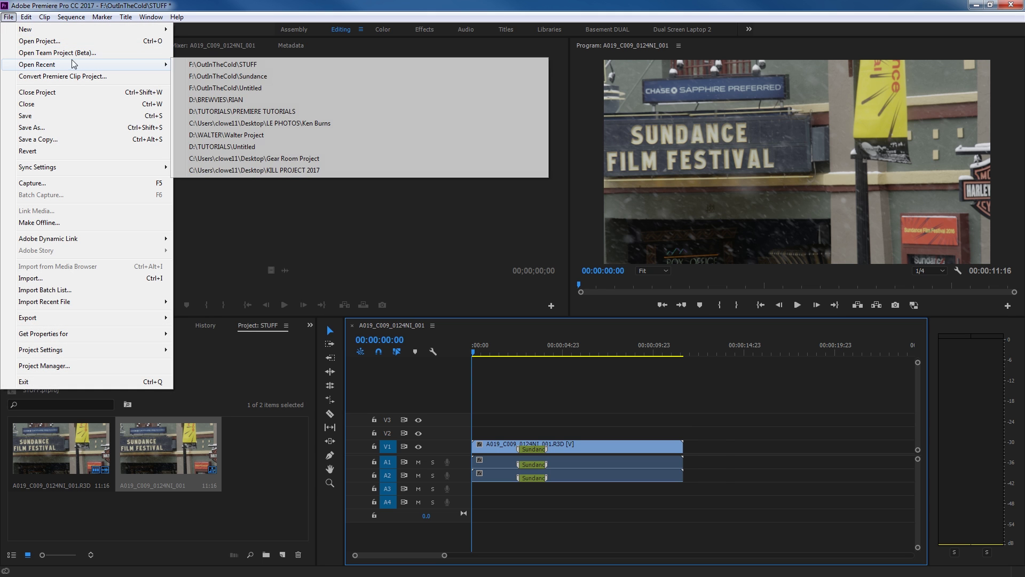
{"action": "left_click", "coordinate": [213, 76]}
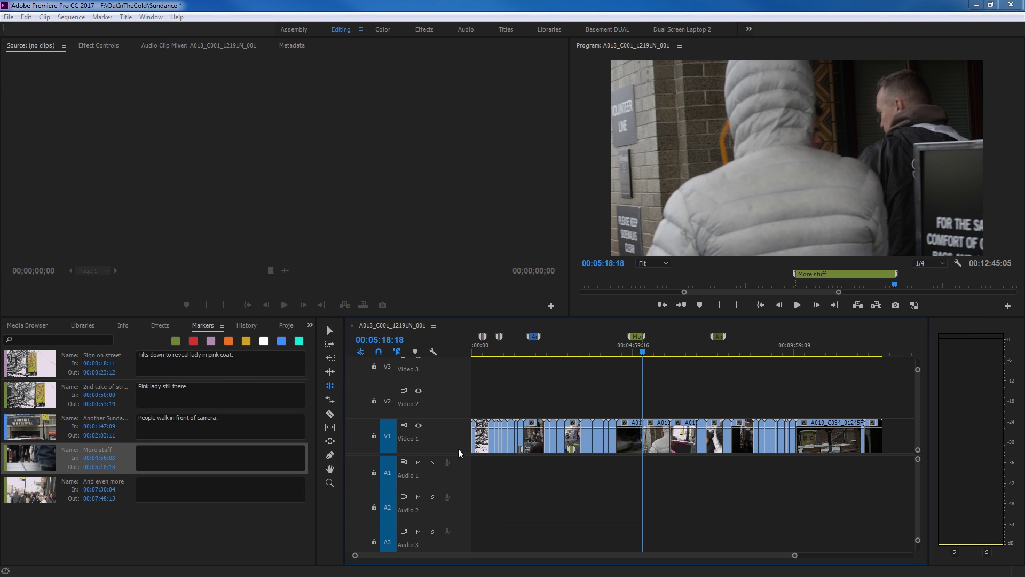
Step: Ripple-delete a group of Video 1 clips starting around 00:02:39:04, before the "More stuff" marker, and undo the deletion
{"action": "left_click", "coordinate": [607, 345]}
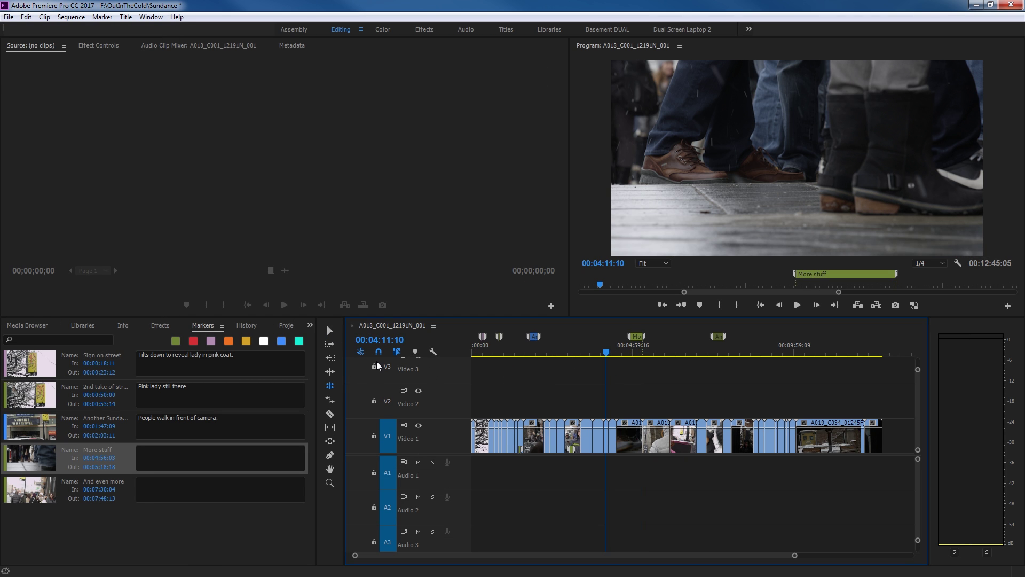
{"action": "key", "text": "v"}
{"action": "left_click_drag", "start_coordinate": [583, 345], "coordinate": [558, 346]}
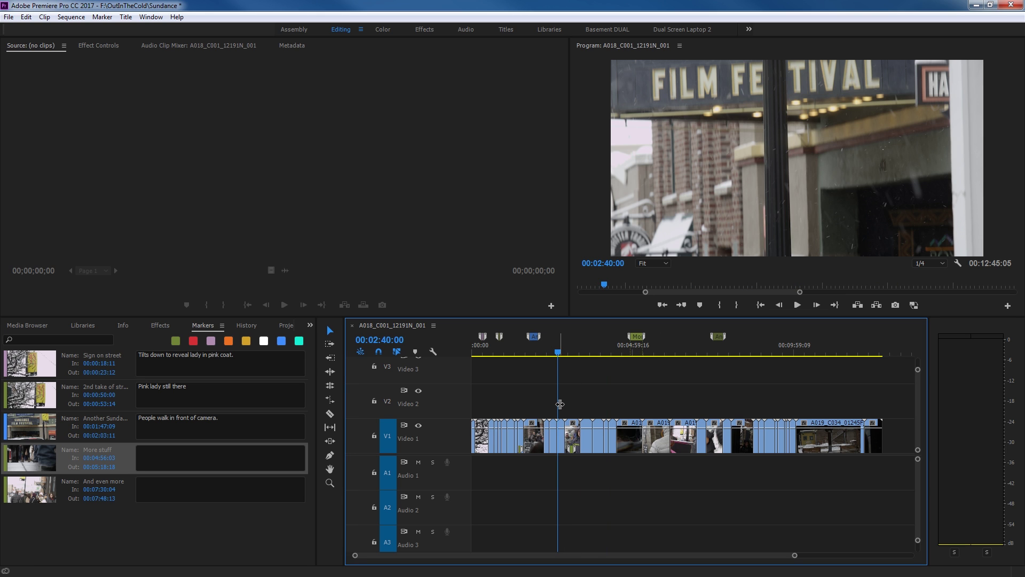
{"action": "left_click_drag", "start_coordinate": [558, 346], "coordinate": [578, 346]}
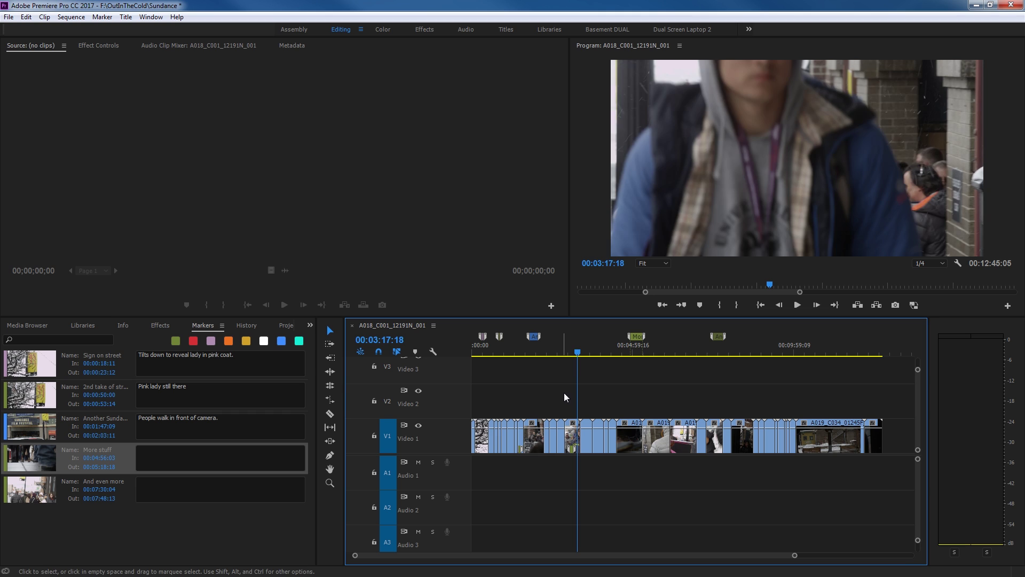
{"action": "left_click_drag", "start_coordinate": [557, 399], "coordinate": [600, 459]}
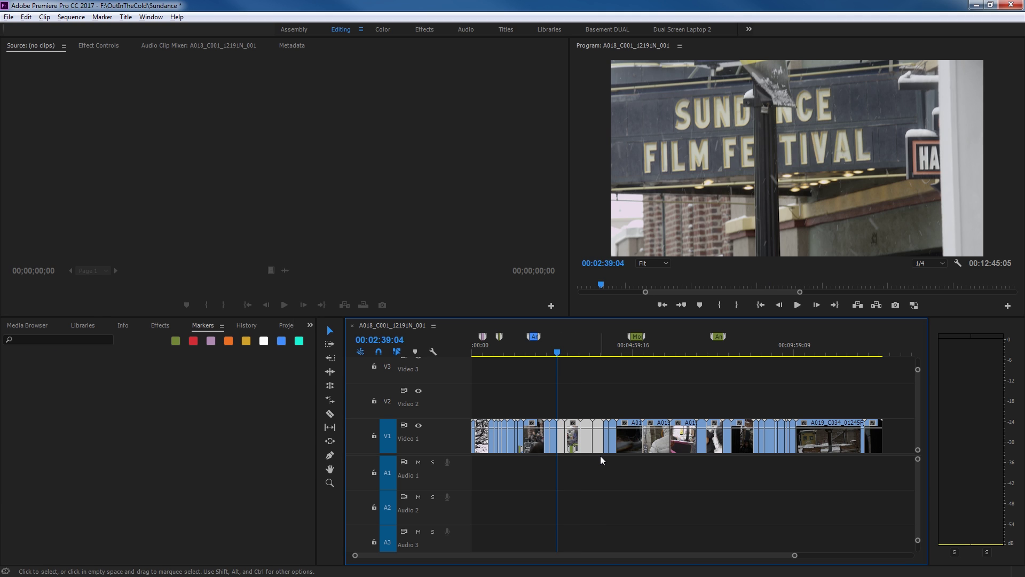
{"action": "key", "text": "shift+Delete"}
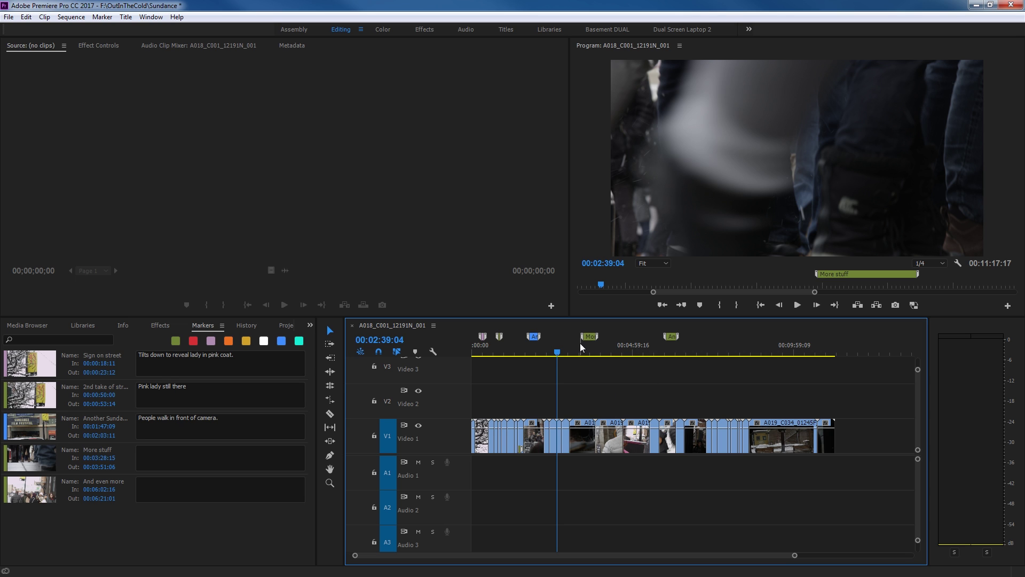
{"action": "key", "text": "ctrl+z"}
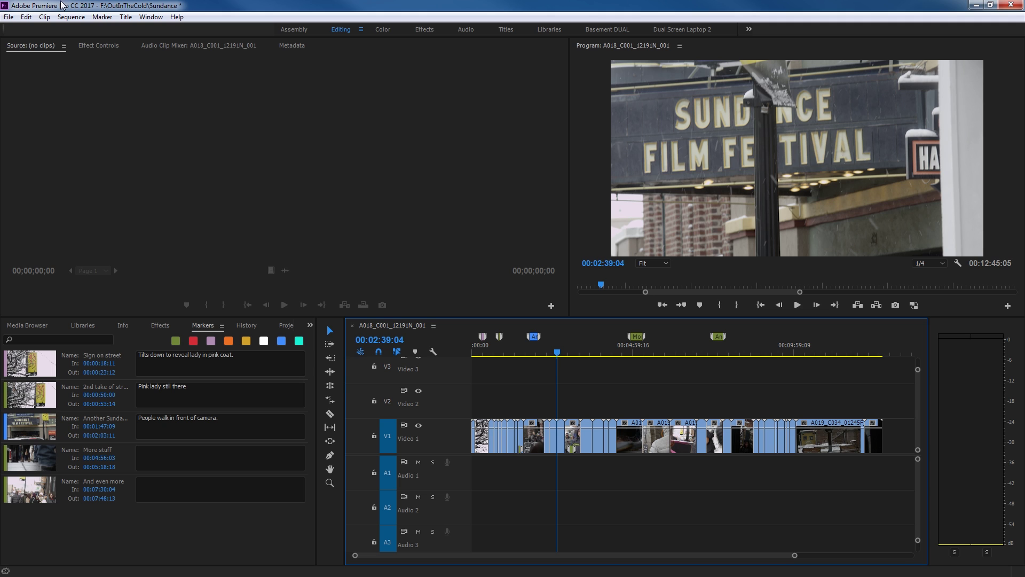
Step: Turn off Ripple Sequence Markers, then try a ripple delete of the Video 1 clips starting at 00:02:39:04 and undo it
{"action": "left_click", "coordinate": [101, 19]}
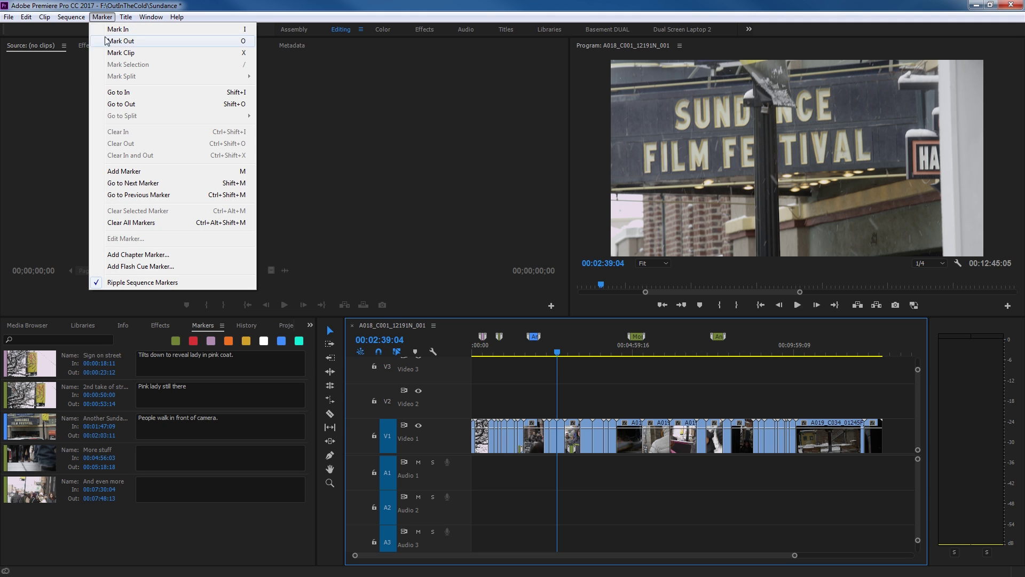
{"action": "left_click", "coordinate": [137, 283]}
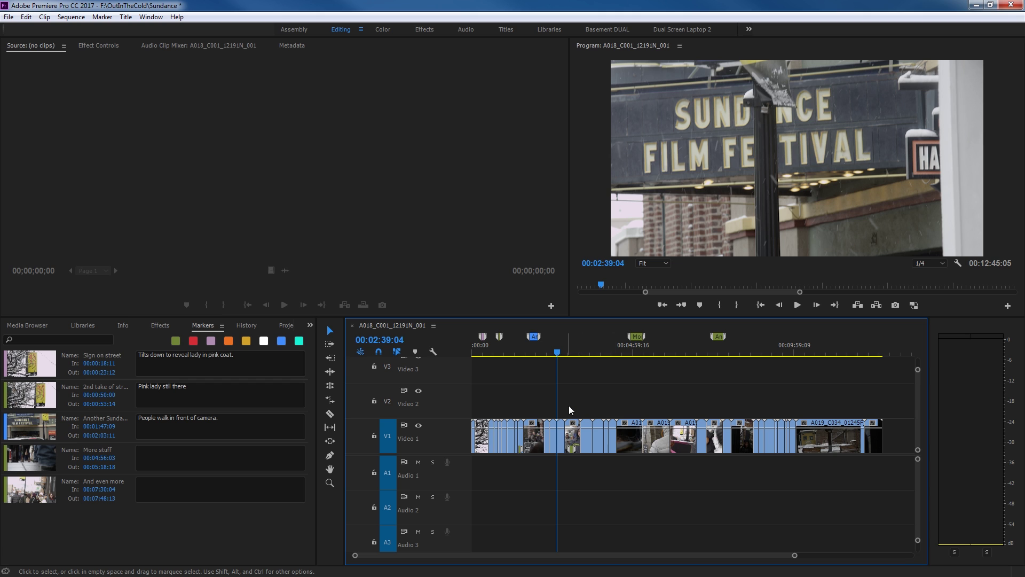
{"action": "left_click_drag", "start_coordinate": [562, 404], "coordinate": [587, 432]}
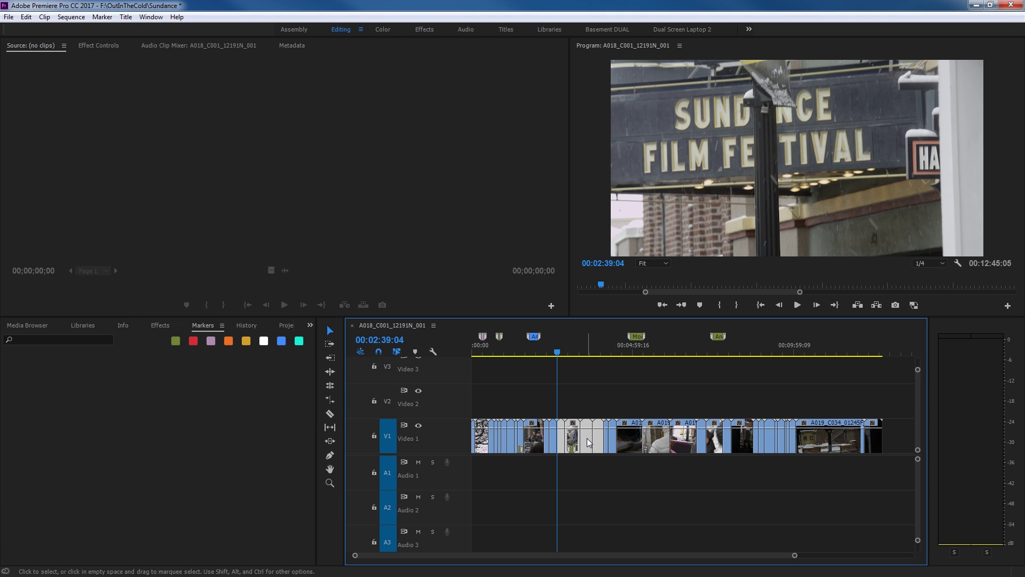
{"action": "key", "text": "shift+Delete"}
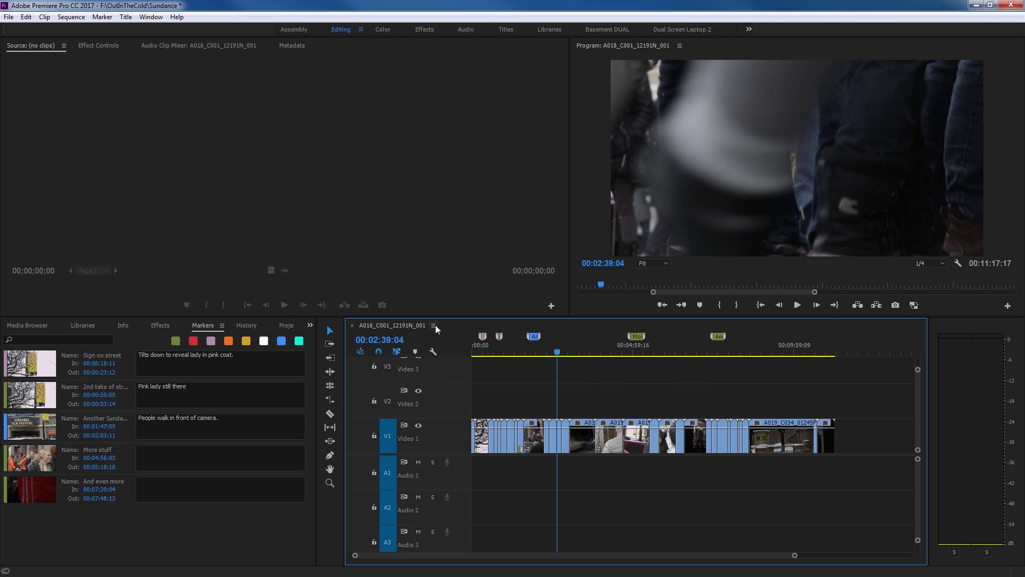
{"action": "key", "text": "ctrl+shift+v"}
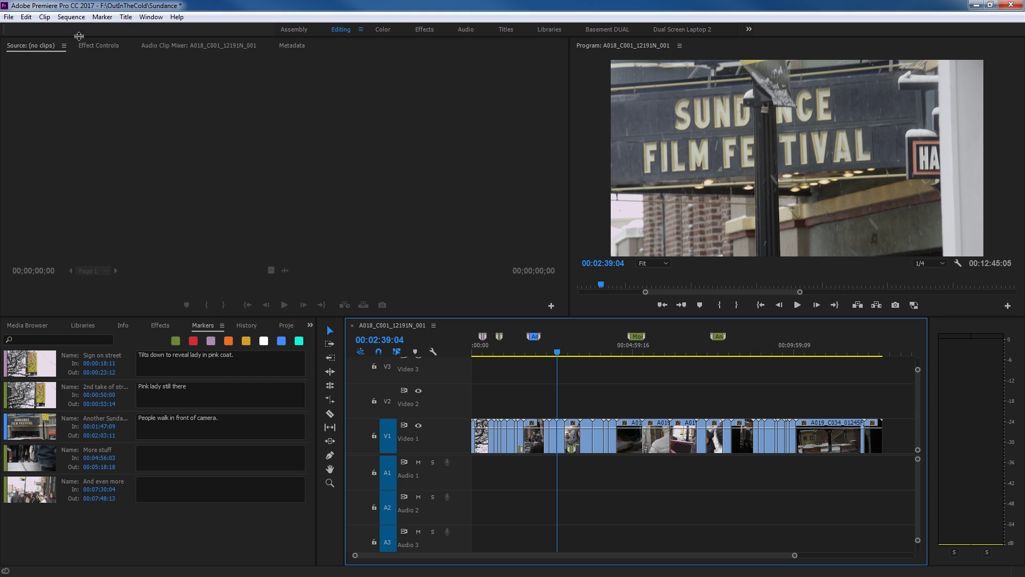
Step: Turn Ripple Sequence Markers back on and ripple-delete the group of Video 1 clips starting around 00:02:15:05, before the "More stuff" marker
{"action": "left_click", "coordinate": [102, 17]}
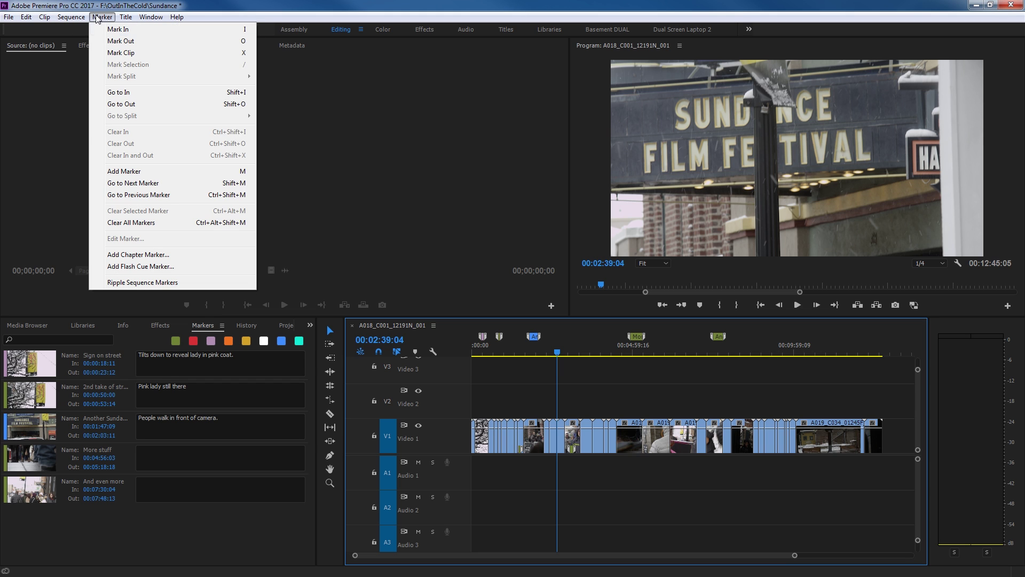
{"action": "left_click", "coordinate": [131, 283]}
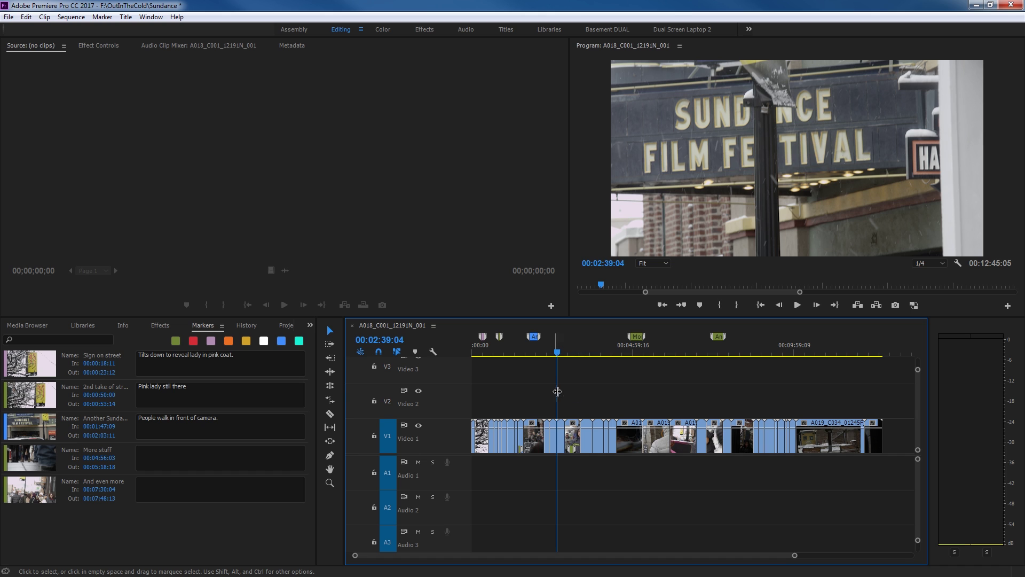
{"action": "left_click_drag", "start_coordinate": [551, 402], "coordinate": [596, 442]}
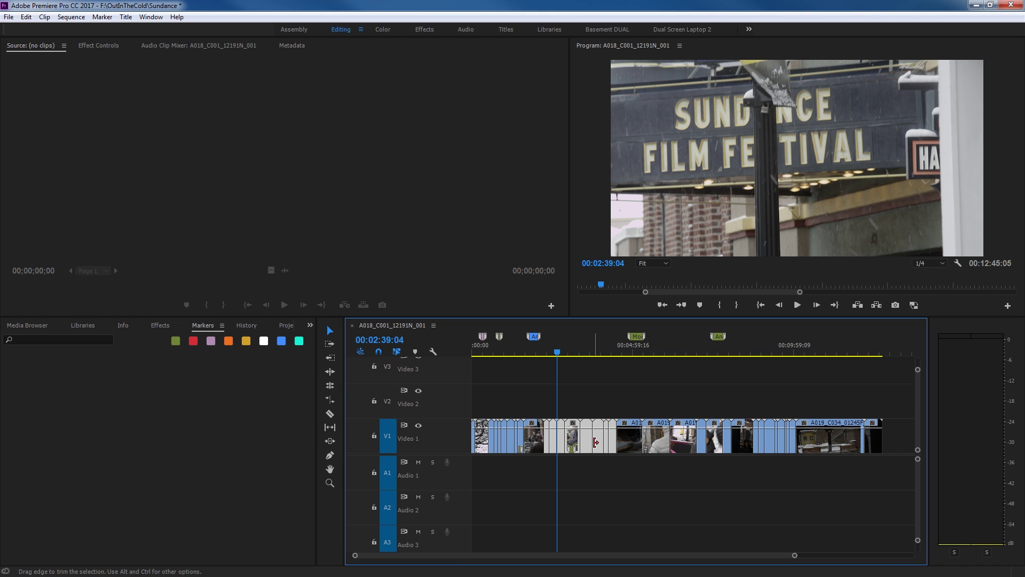
{"action": "key", "text": "shift+Delete"}
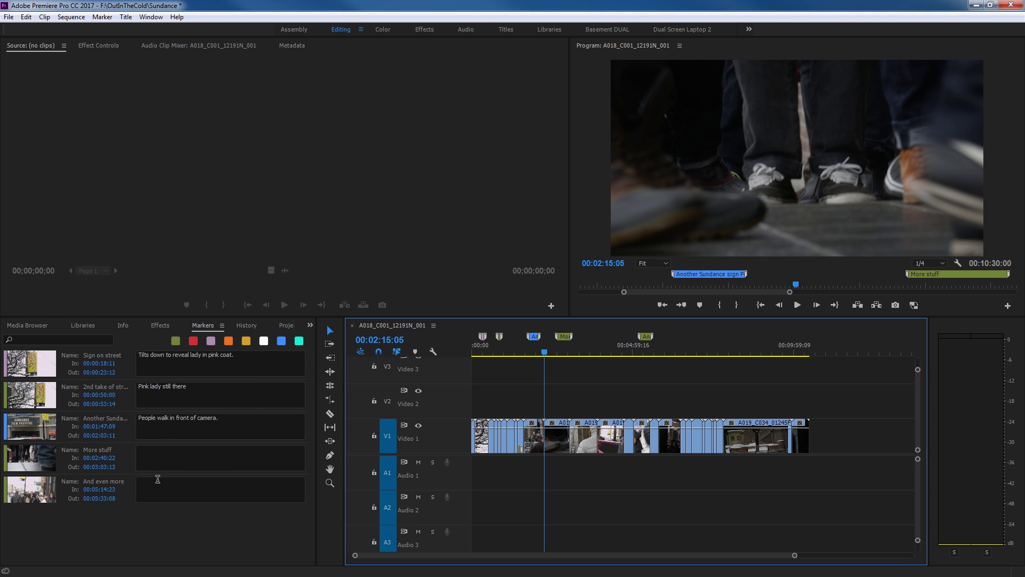
Step: Set the Markers list to show all clip markers in the sequence
{"action": "left_click", "coordinate": [223, 328]}
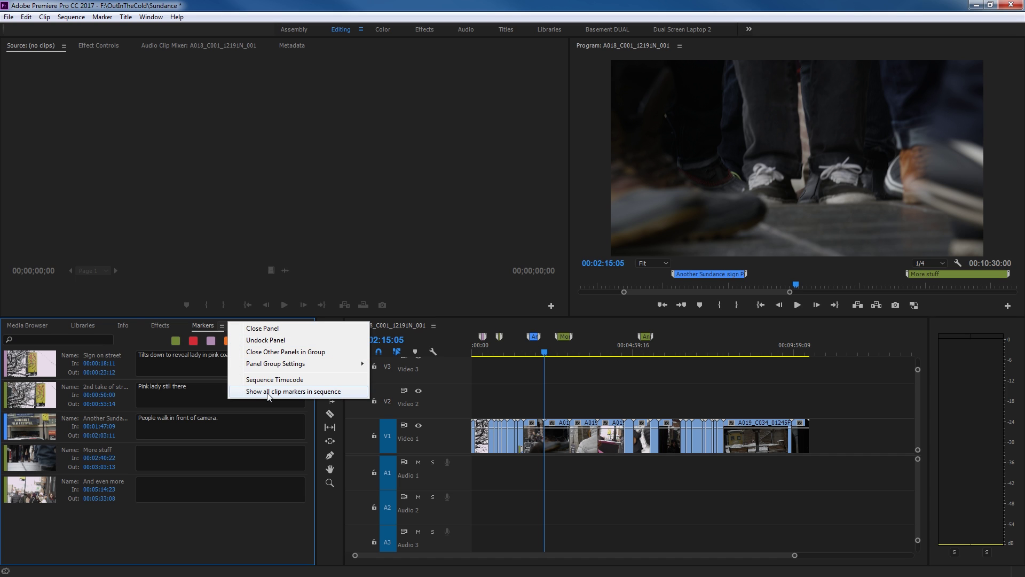
{"action": "left_click", "coordinate": [317, 391]}
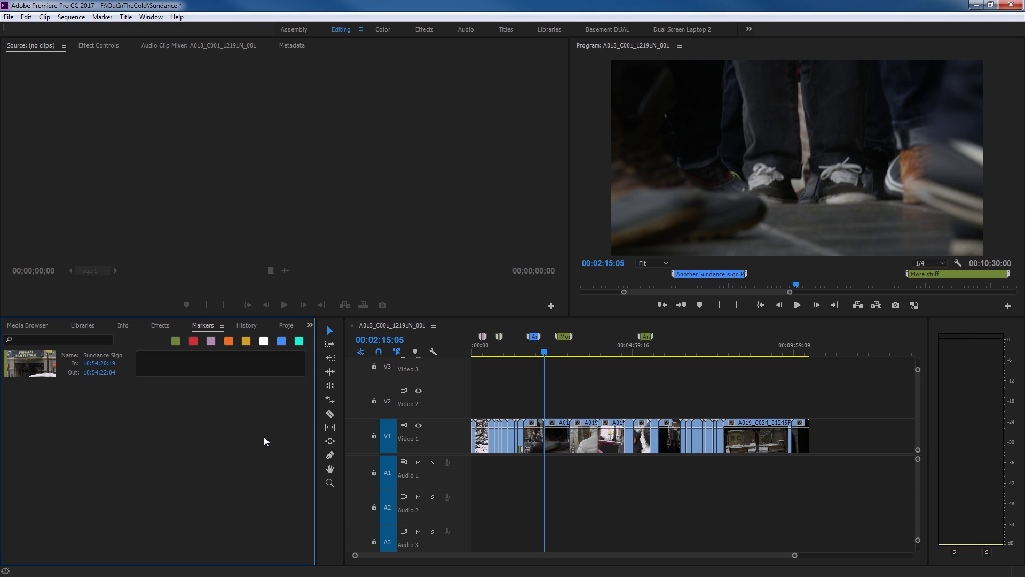